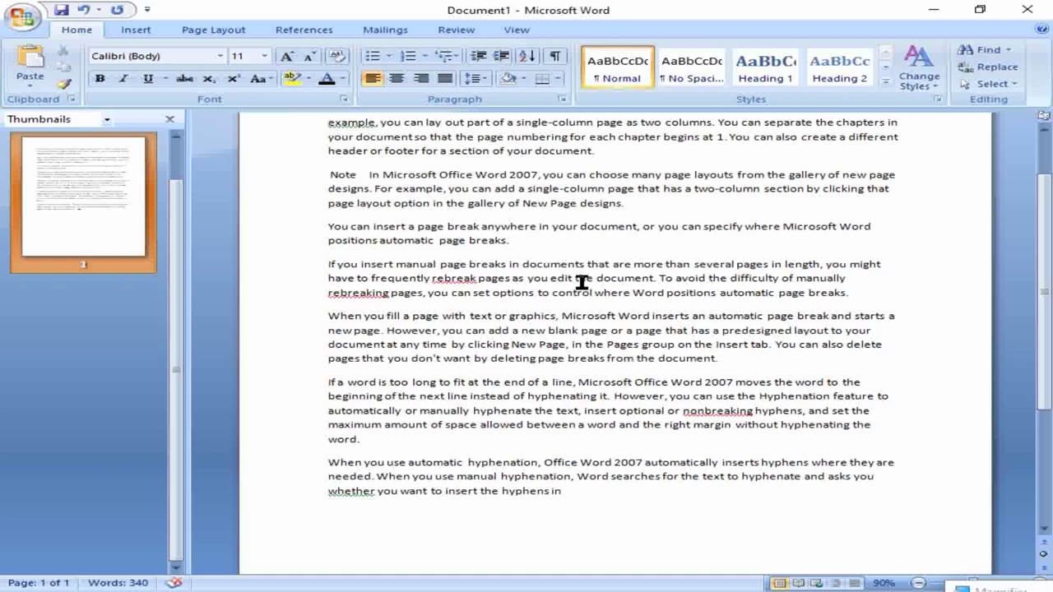
# Insert a page break after the hyphenation paragraph so a blank second page follows.
pyautogui.scroll(1, 557, 274)
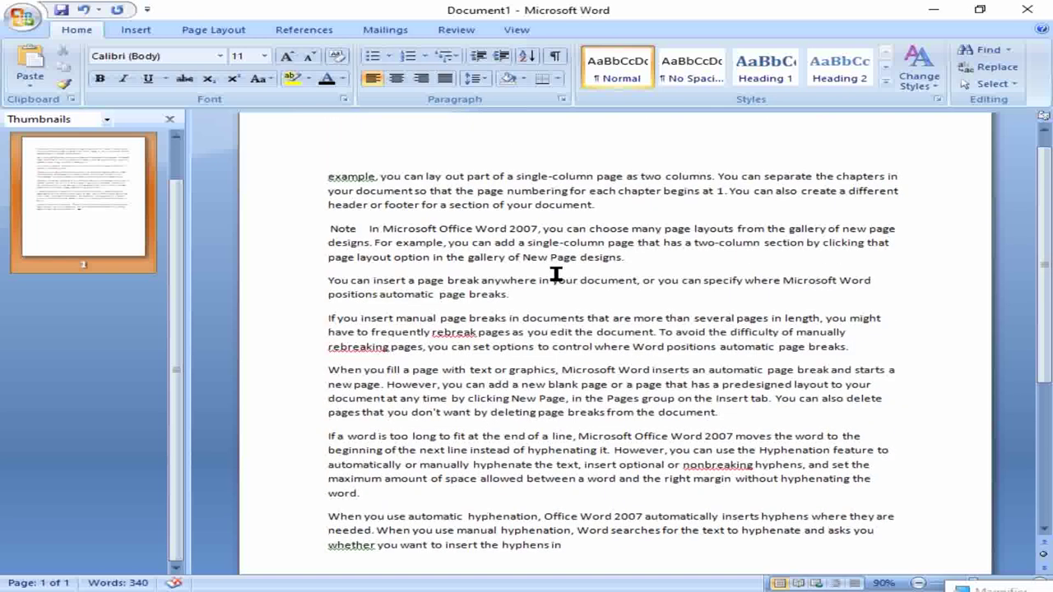
pyautogui.scroll(-1, 556, 275)
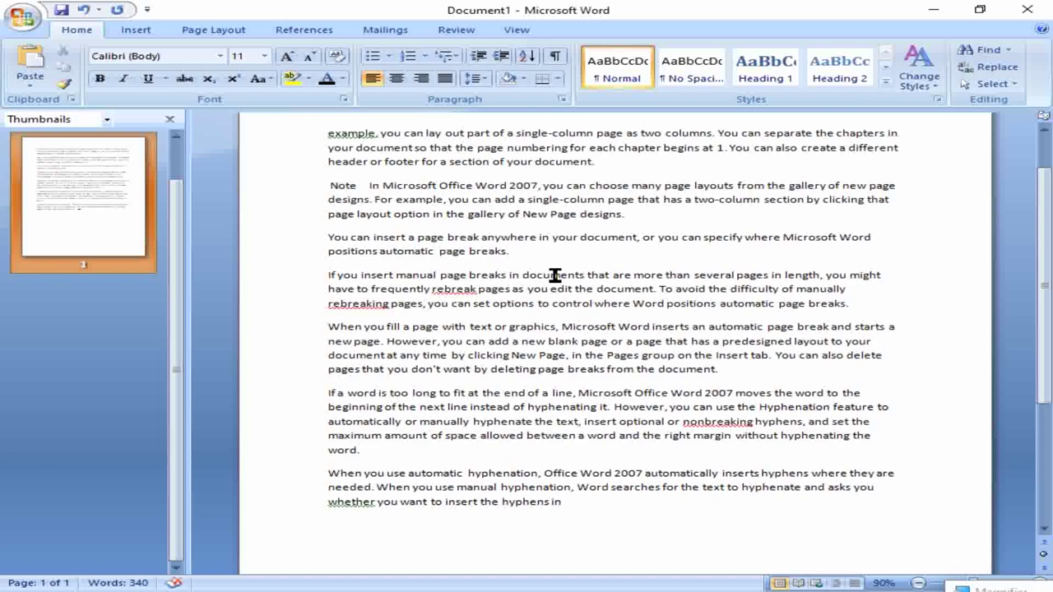
pyautogui.scroll(-1, 555, 276)
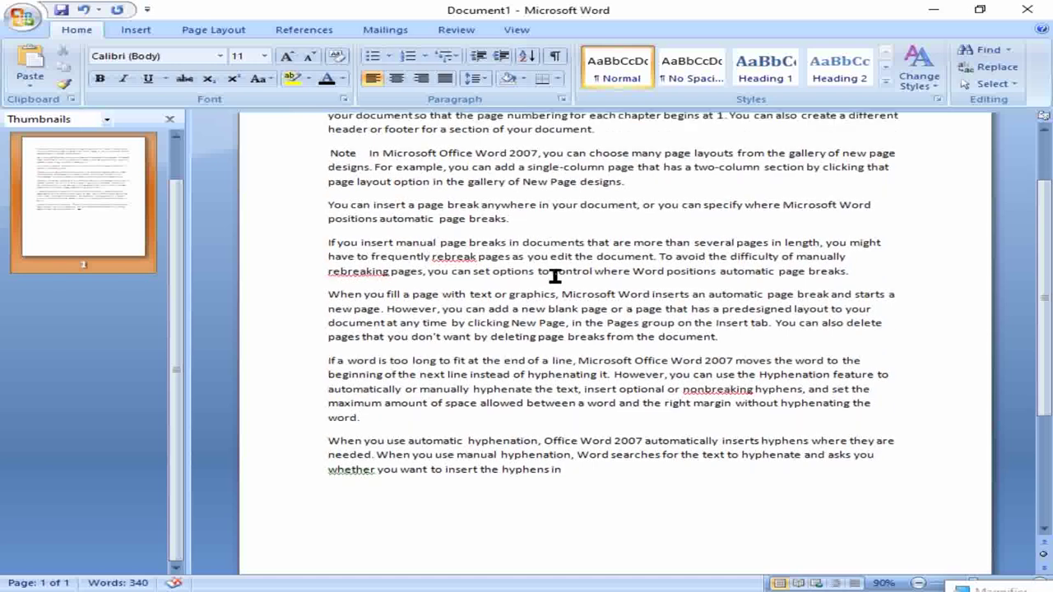
pyautogui.scroll(-1, 554, 277)
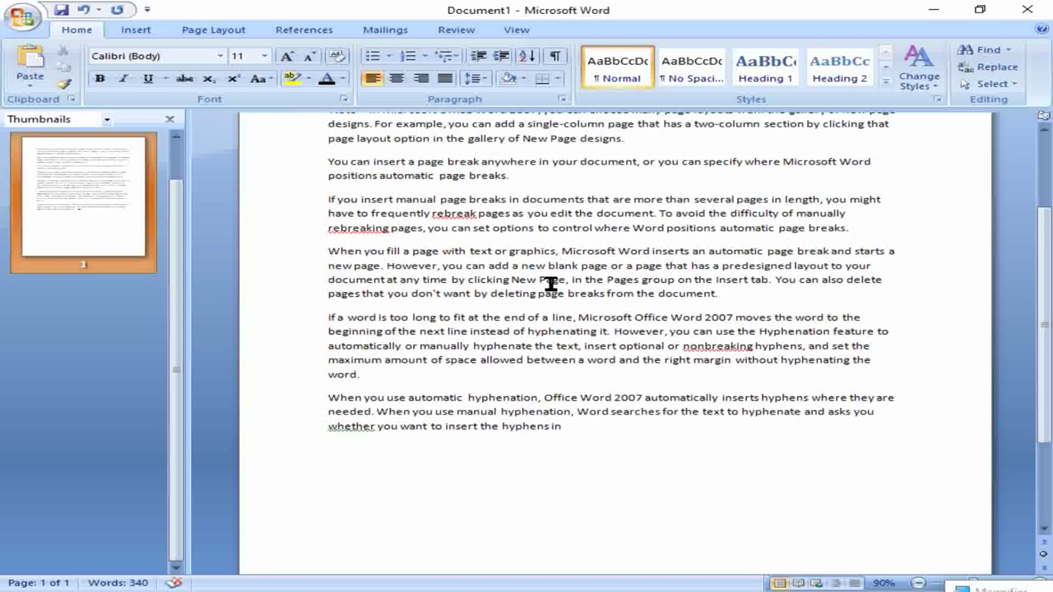
pyautogui.click(580, 431)
pyautogui.hotkey('ctrl', 'Return')
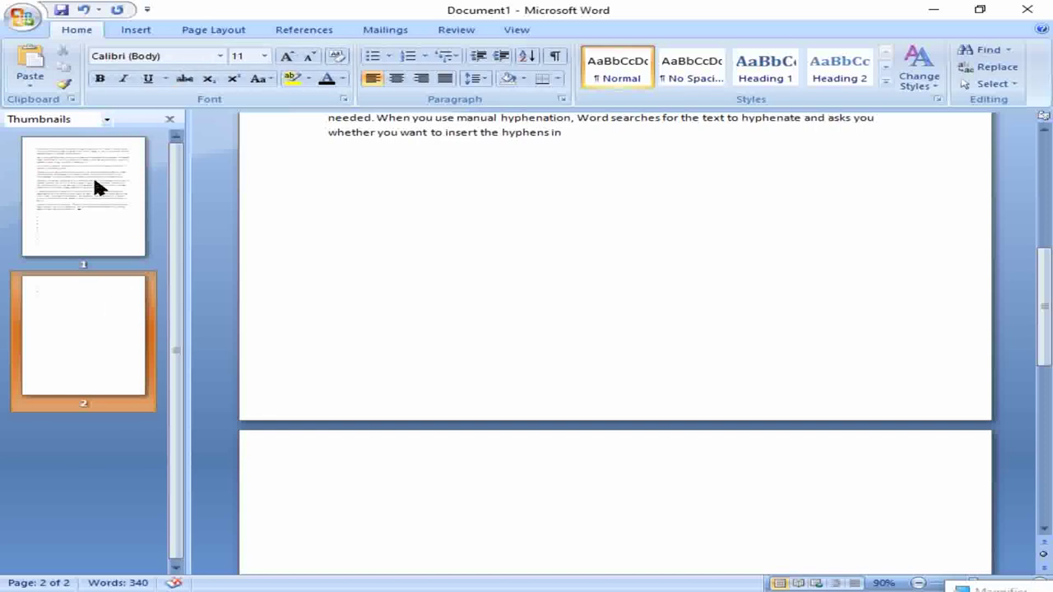
# Switch the pages to landscape orientation.
pyautogui.click(92, 175)
pyautogui.click(72, 312)
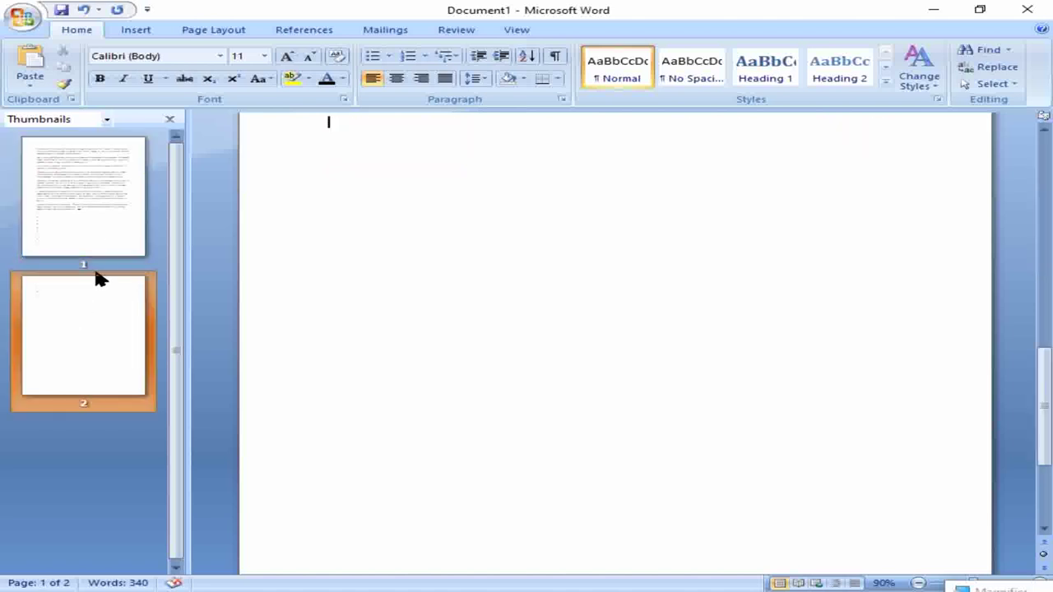
pyautogui.click(198, 32)
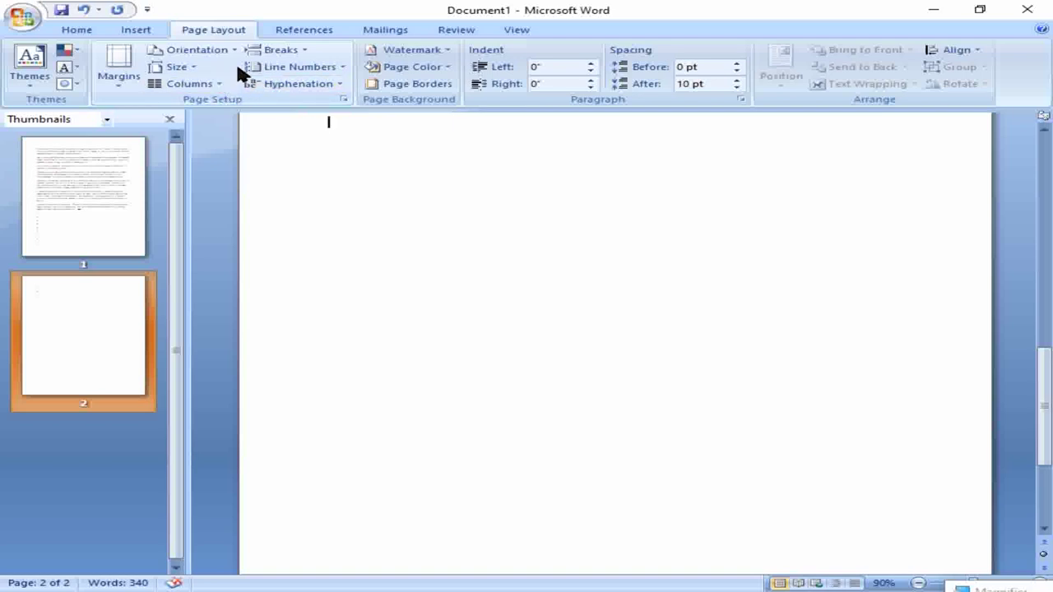
pyautogui.click(217, 51)
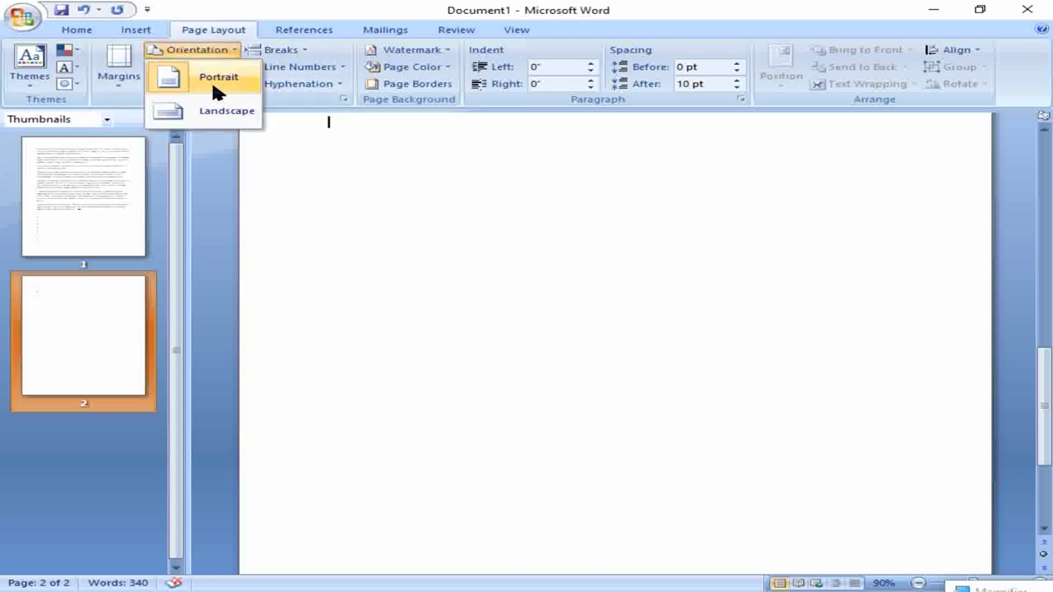
pyautogui.click(212, 114)
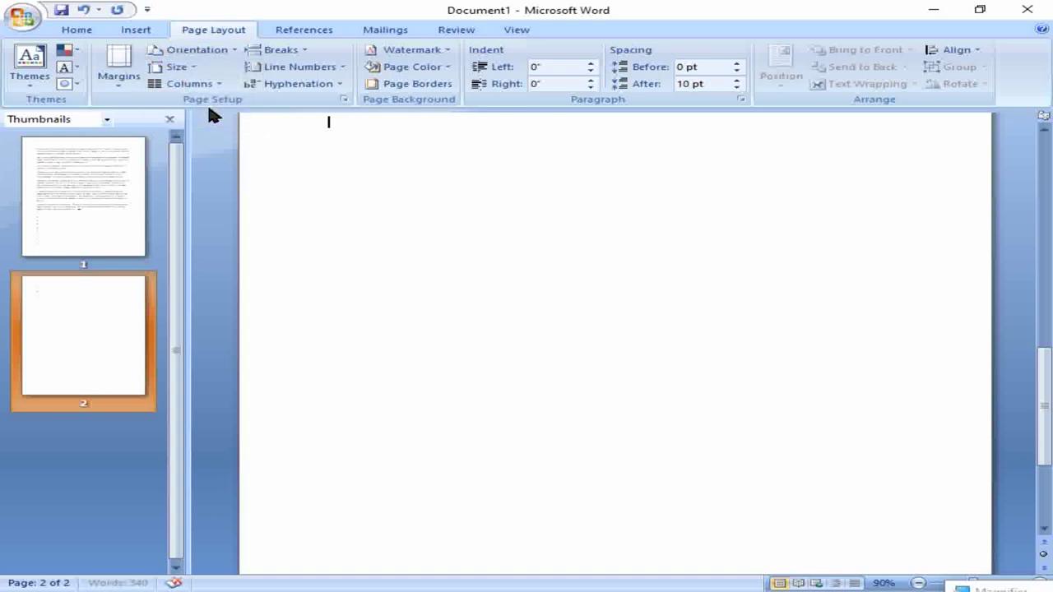
# Return the pages to portrait orientation and put the cursor at the top of page 2.
pyautogui.click(113, 205)
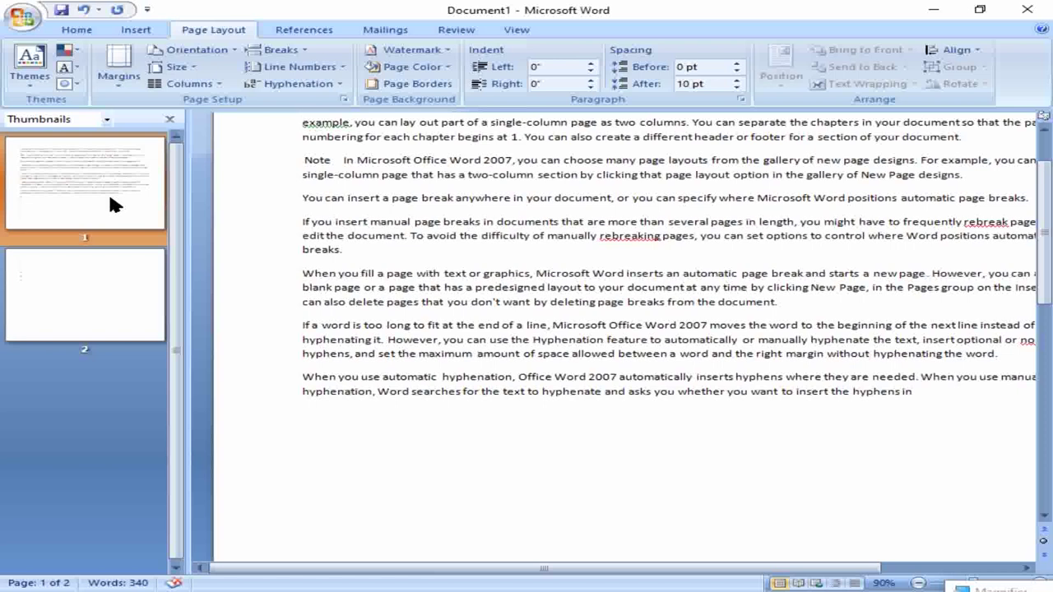
pyautogui.click(90, 297)
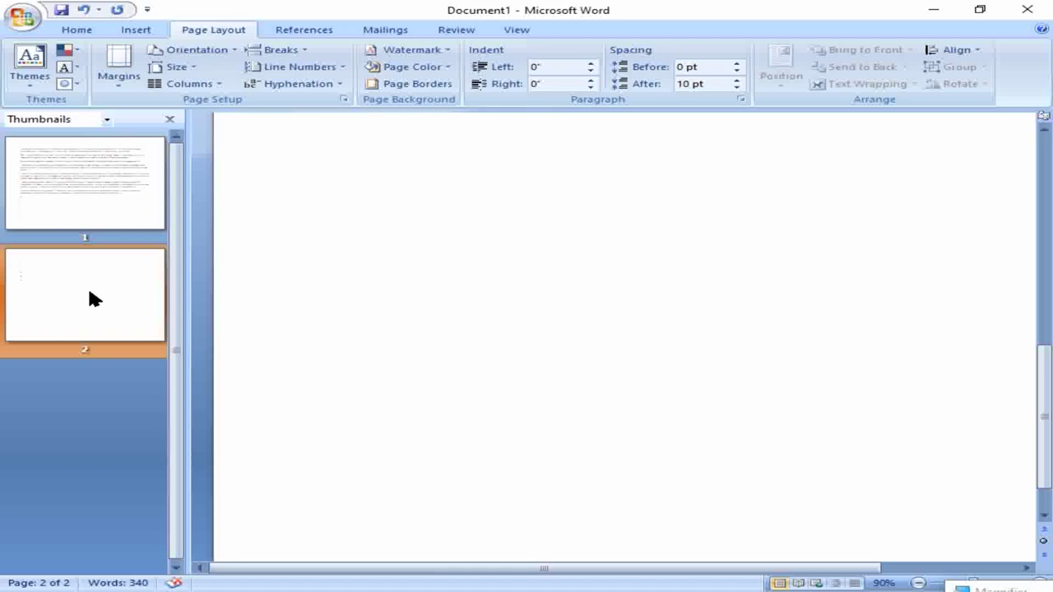
pyautogui.click(105, 186)
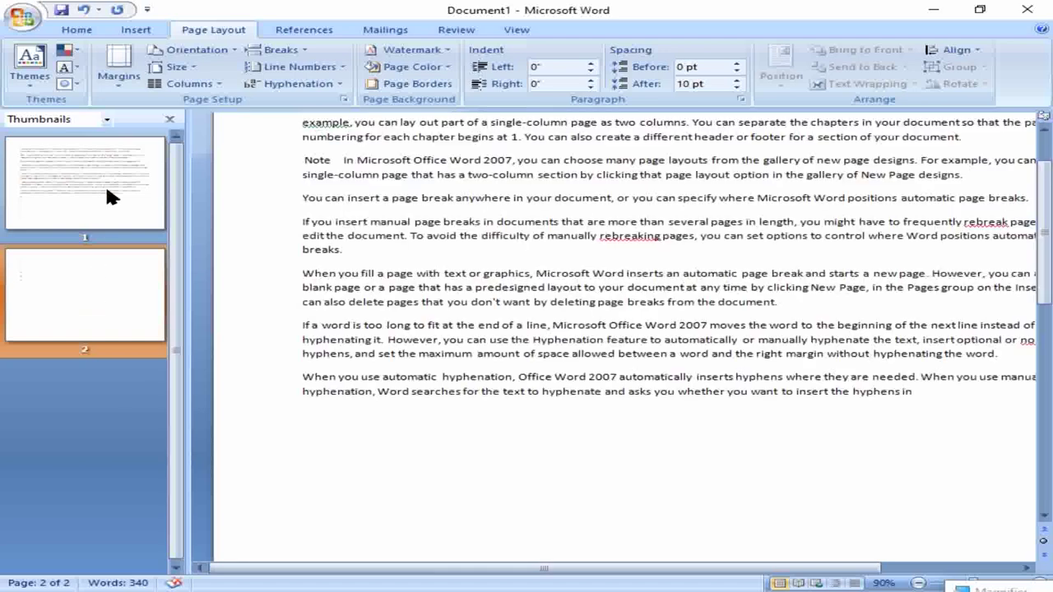
pyautogui.click(206, 50)
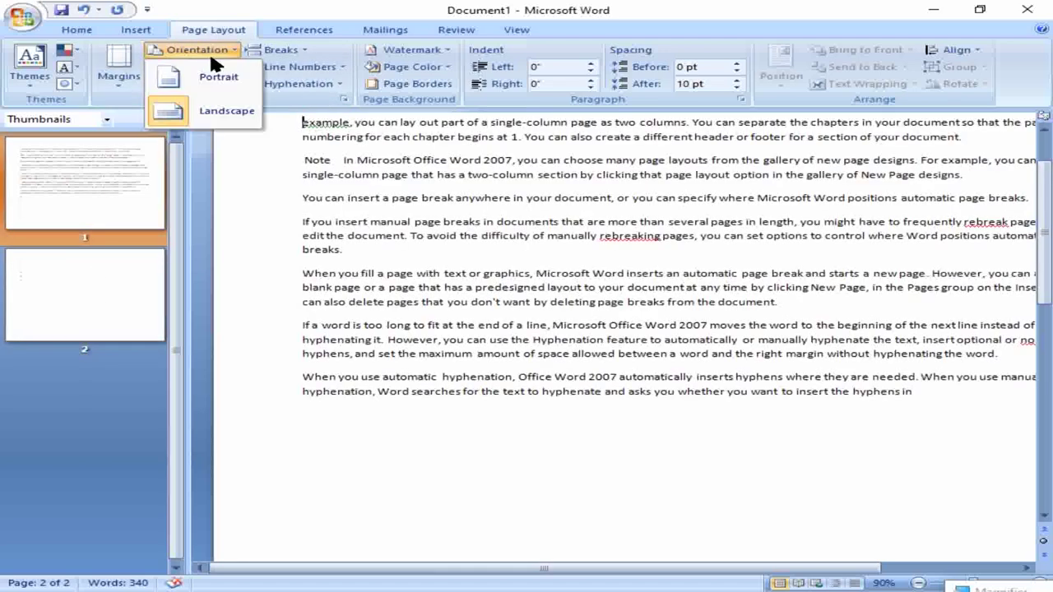
pyautogui.click(207, 78)
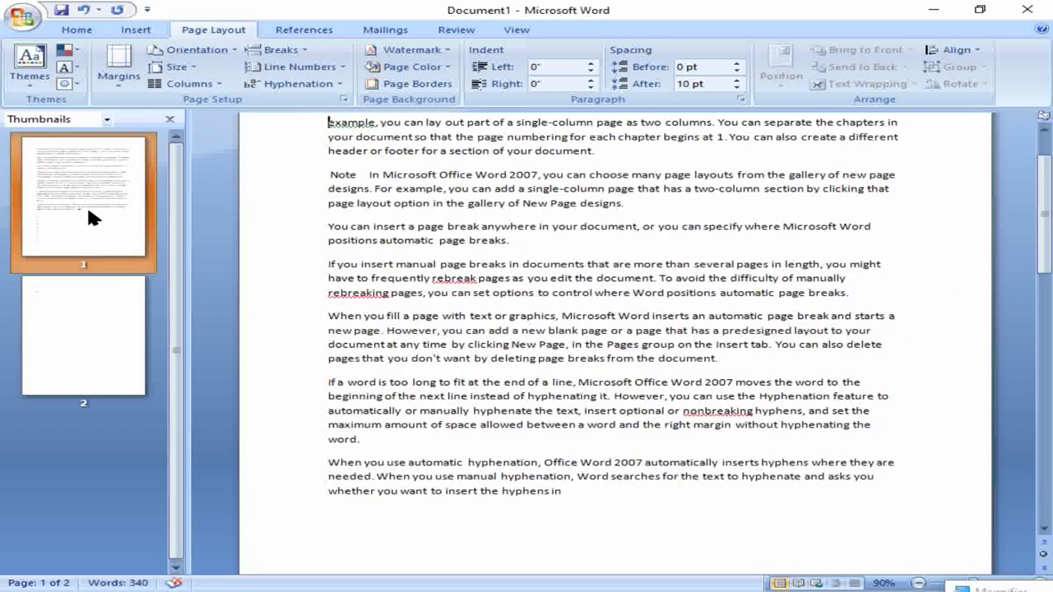
pyautogui.click(92, 320)
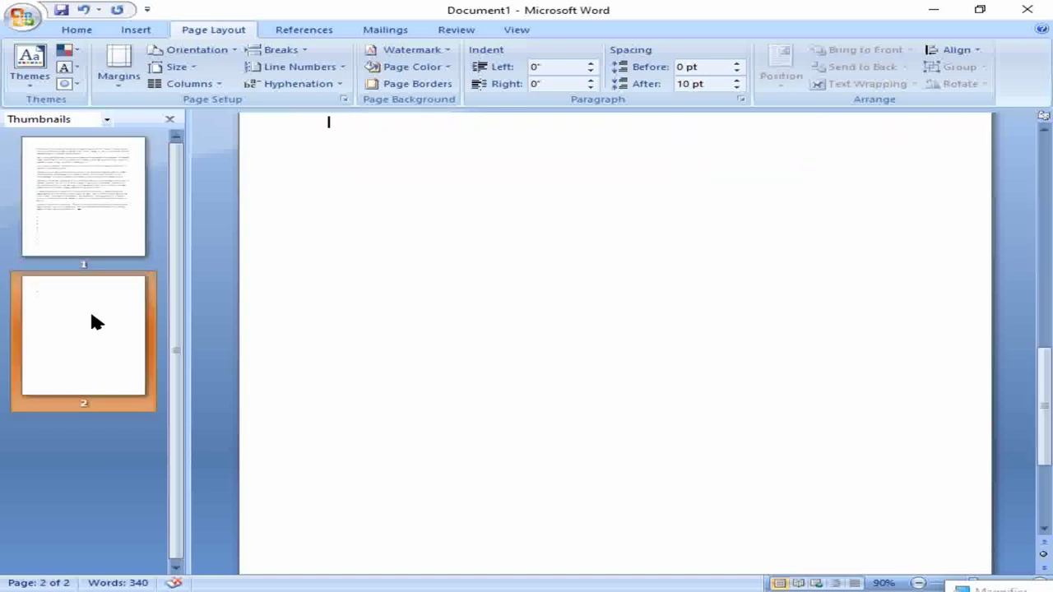
pyautogui.click(461, 271)
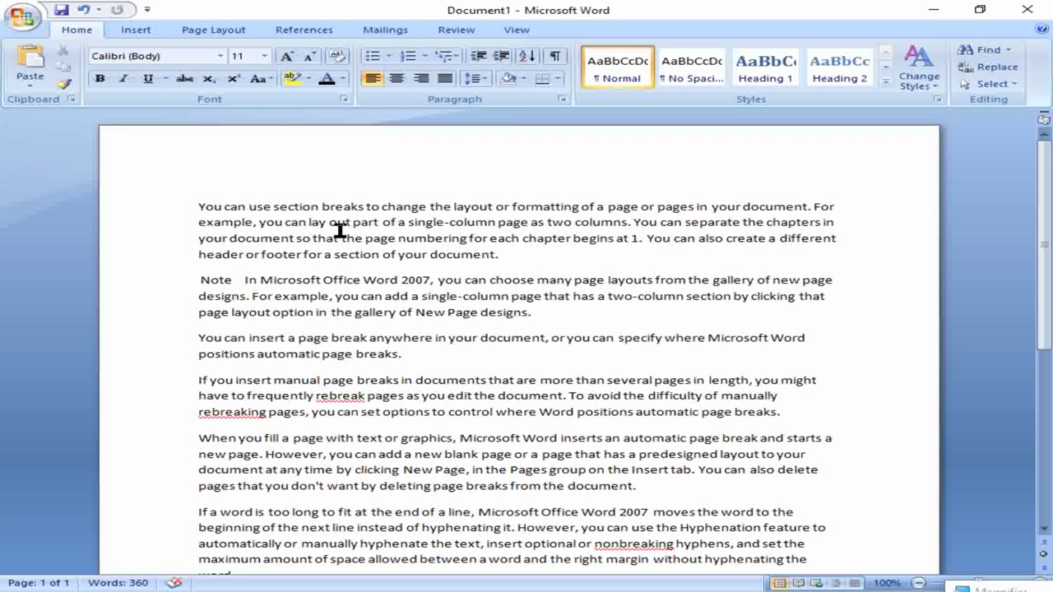
# Show formatting marks and add empty paragraphs after the last line of text.
pyautogui.click(559, 55)
pyautogui.hotkey('ctrl', 'End')
pyautogui.keyDown('ctrl'); pyautogui.scroll(3, 510, 259); pyautogui.keyUp('ctrl')
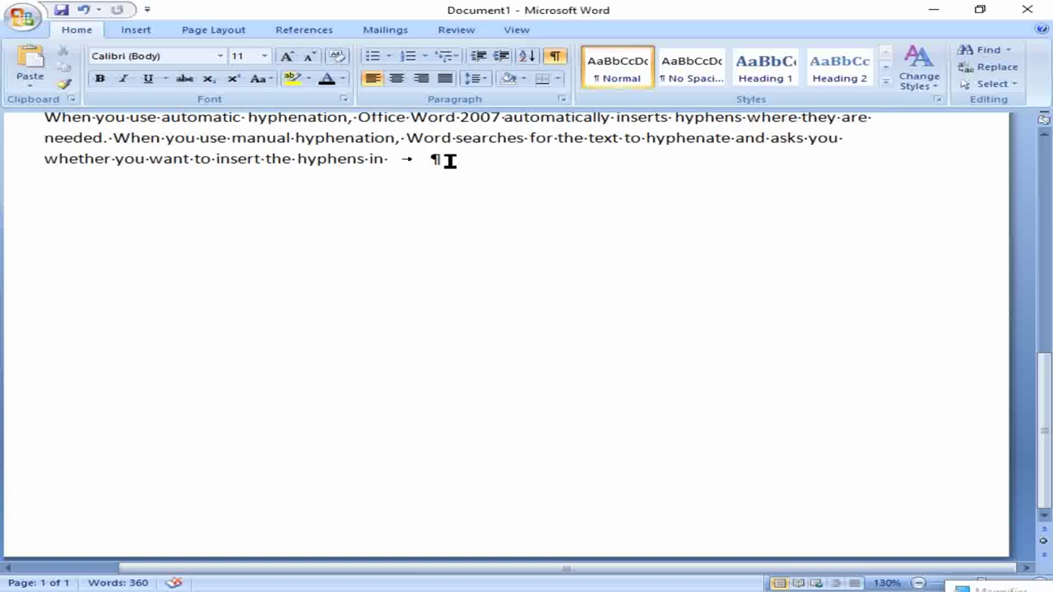
pyautogui.press('Return')
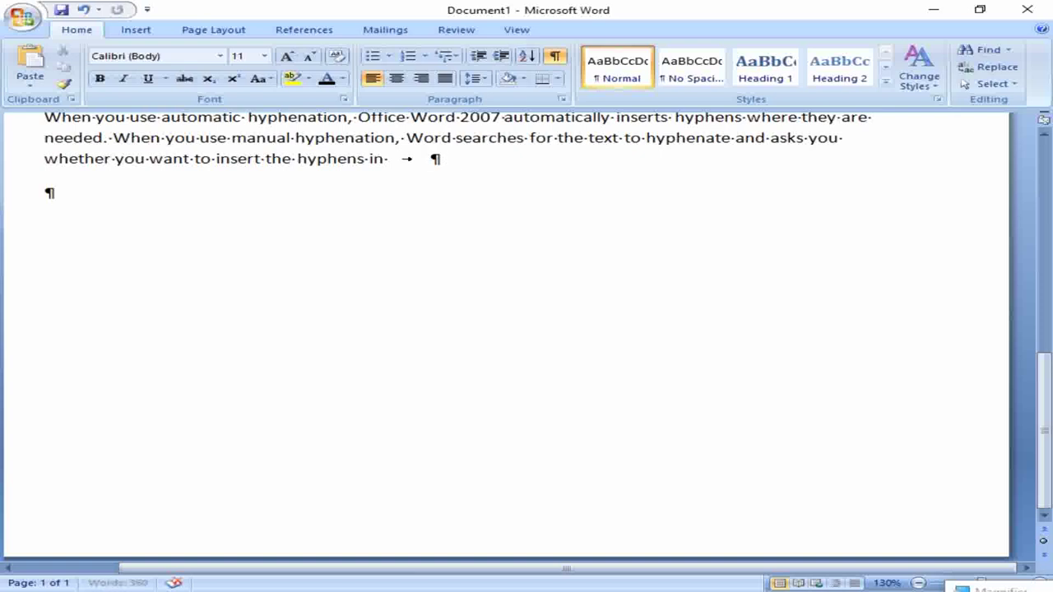
pyautogui.press('Return')
pyautogui.press('Return')
pyautogui.press('Return')
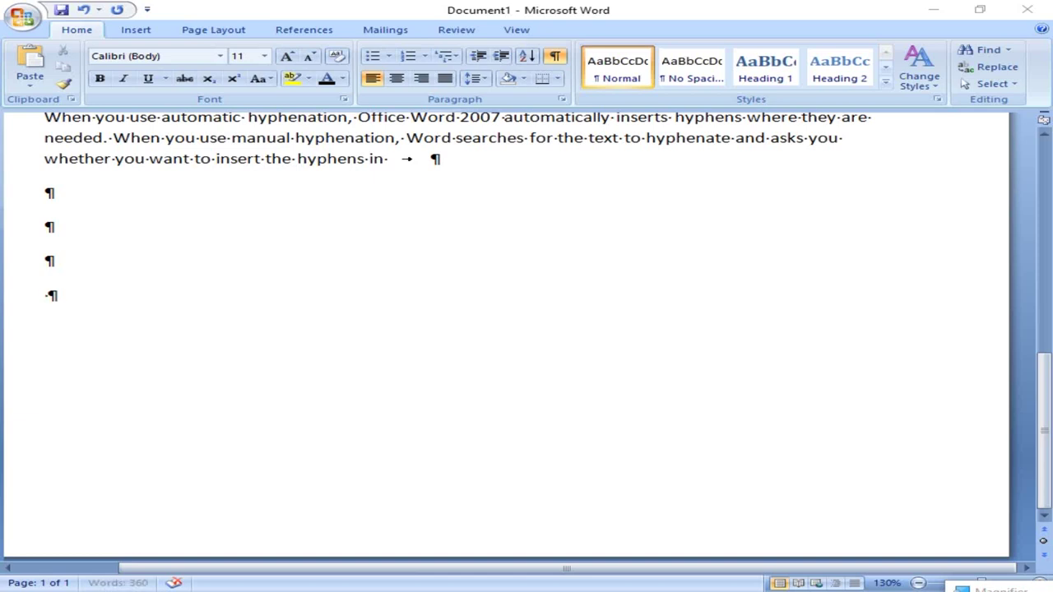
# Type a row of hyphens followed by tabs.
pyautogui.write('---------------')
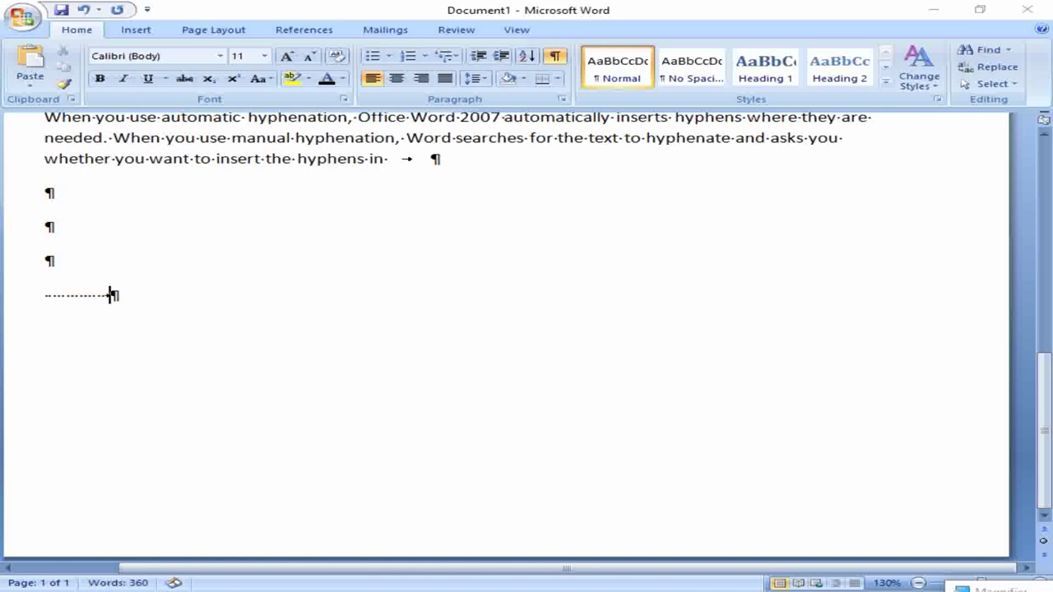
pyautogui.press('Tab')
pyautogui.press('Tab')
pyautogui.press('Tab')
pyautogui.press('Tab')
pyautogui.press('Tab')
pyautogui.press('Tab')
pyautogui.press('Tab')
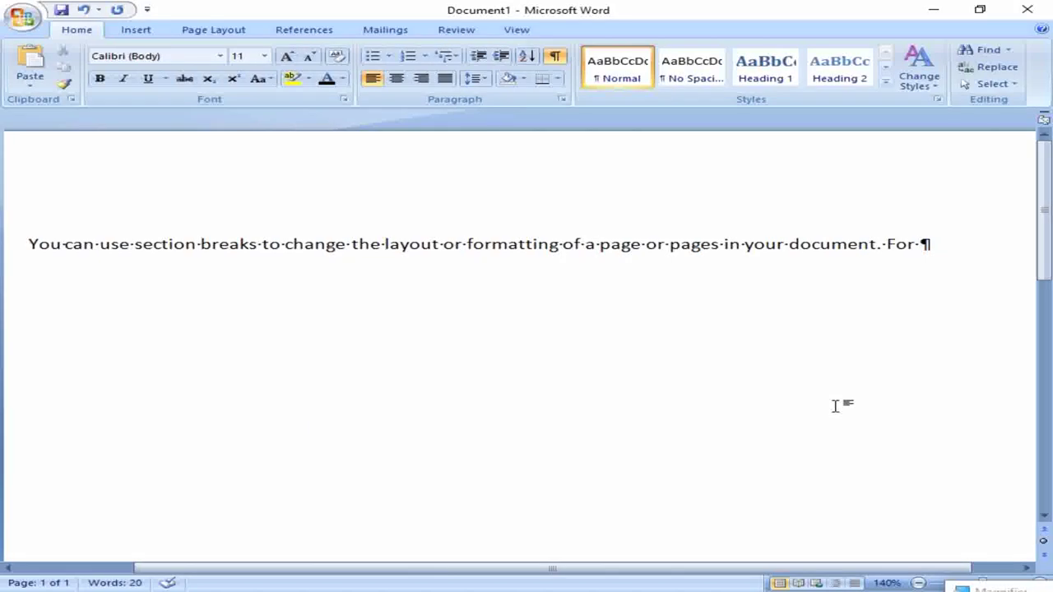
# Type 'example' and end the line with a manual line break instead of a new paragraph.
pyautogui.write('exampl')
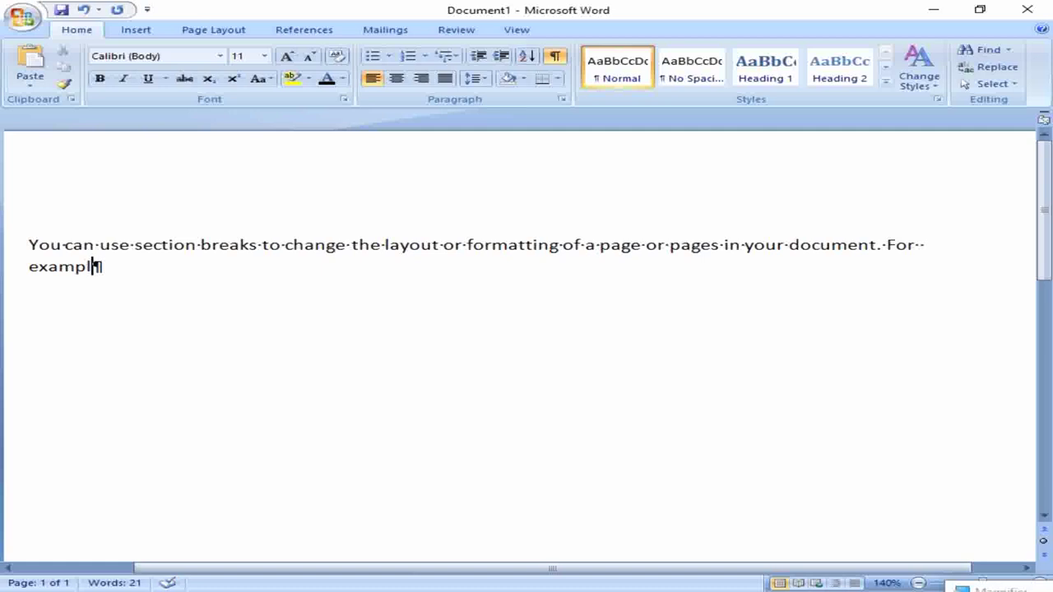
pyautogui.write('e')
pyautogui.press('Return')
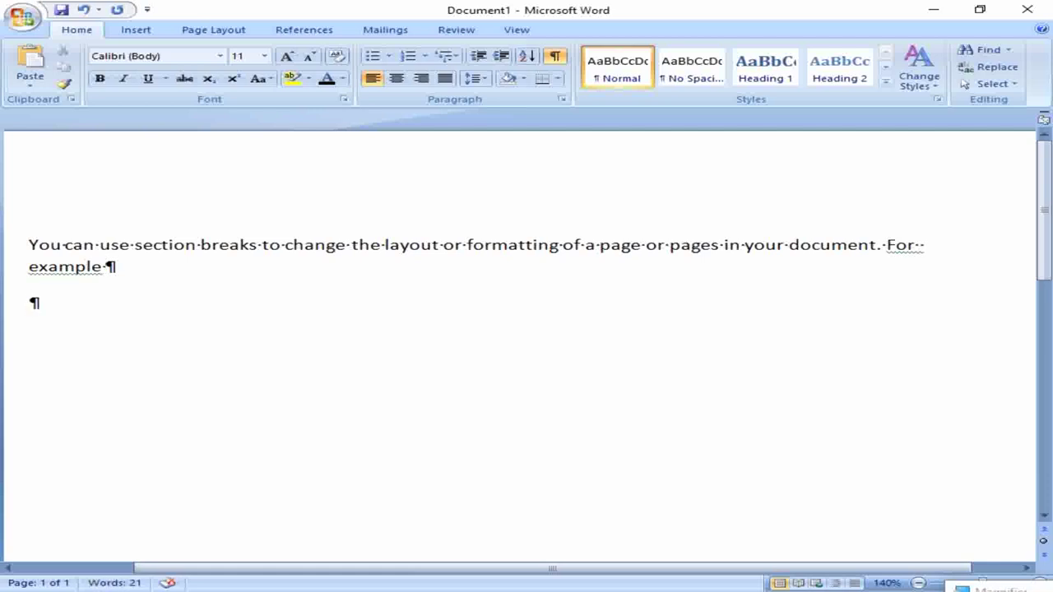
pyautogui.press('BackSpace')
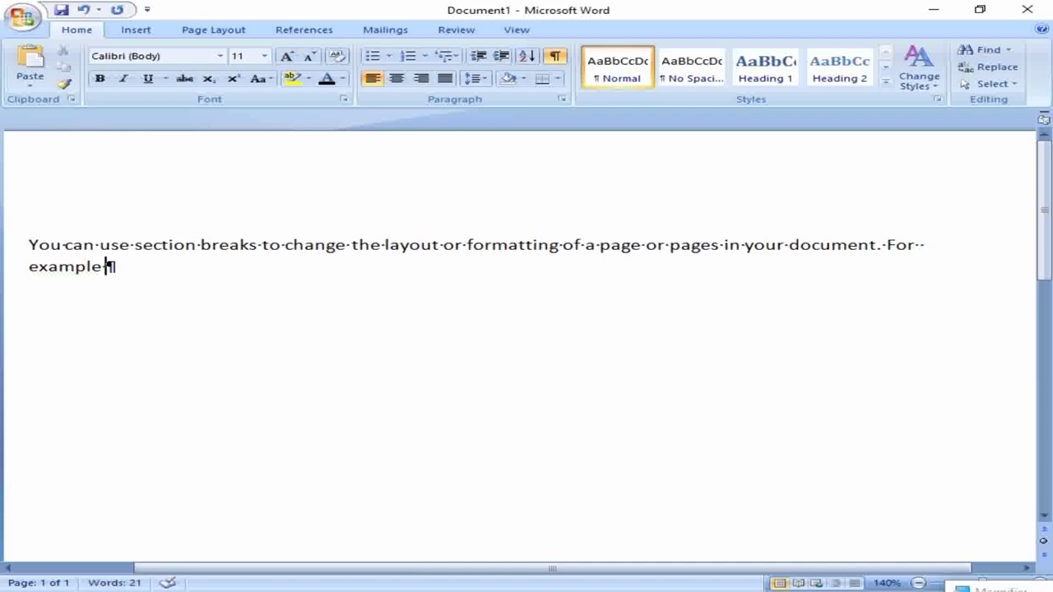
pyautogui.hotkey('shift', 'Return')
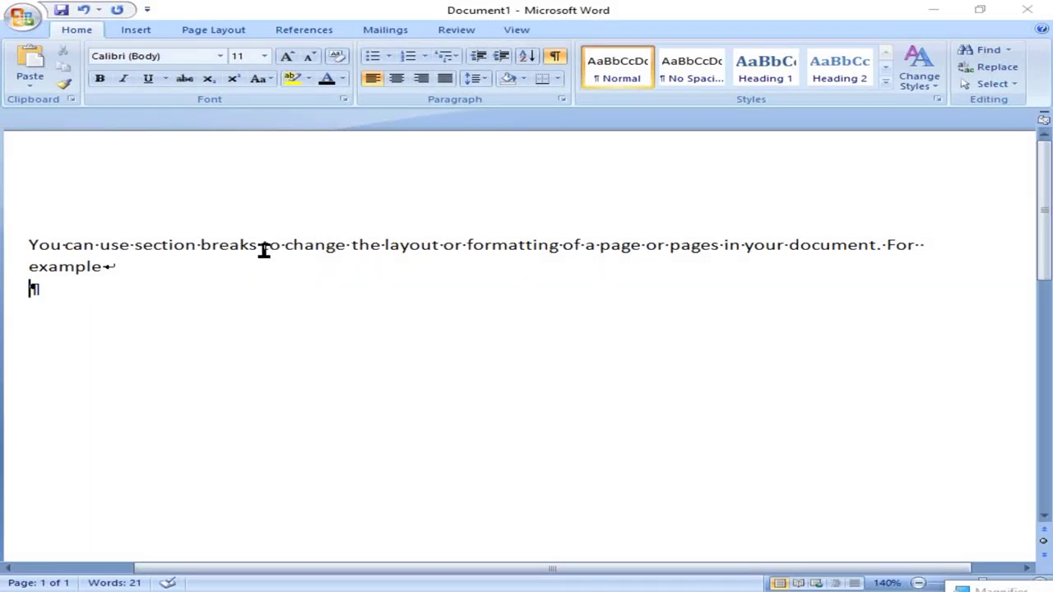
# Add several empty paragraphs below the 'example' line.
pyautogui.scroll(-3, 263, 250)
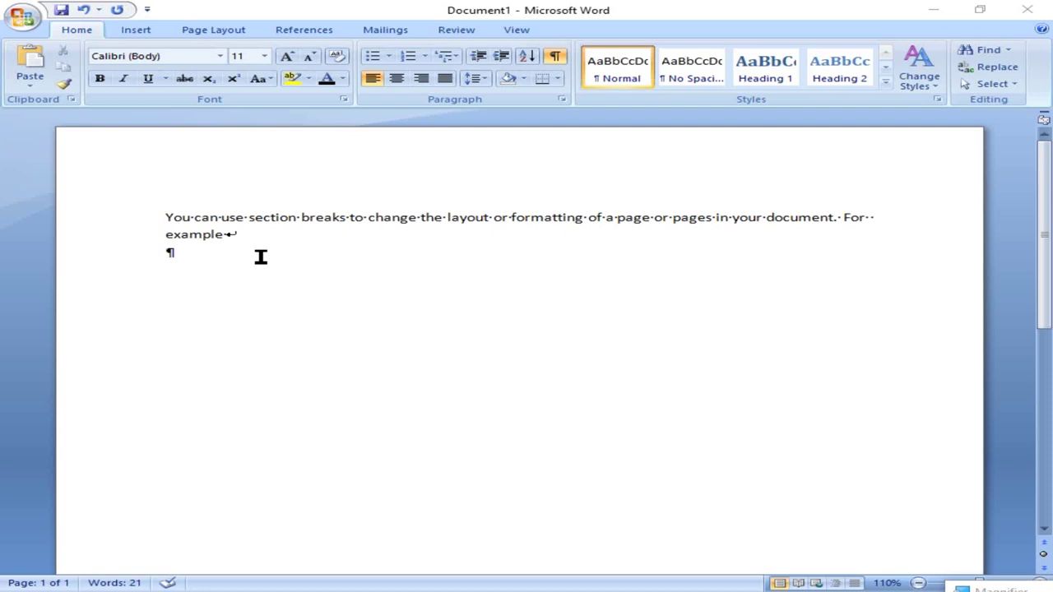
pyautogui.scroll(-2, 261, 256)
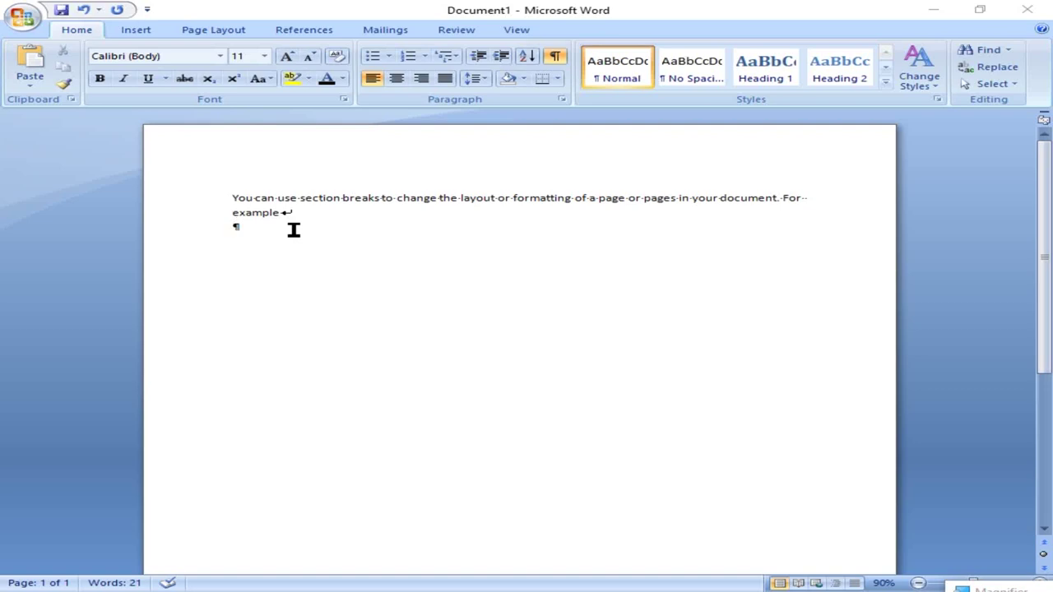
pyautogui.press('Return')
pyautogui.press('Return')
pyautogui.press('Return')
pyautogui.press('Return')
pyautogui.press('Return')
pyautogui.press('Return')
pyautogui.press('Return')
pyautogui.press('Return')
pyautogui.press('Return')
pyautogui.press('Return')
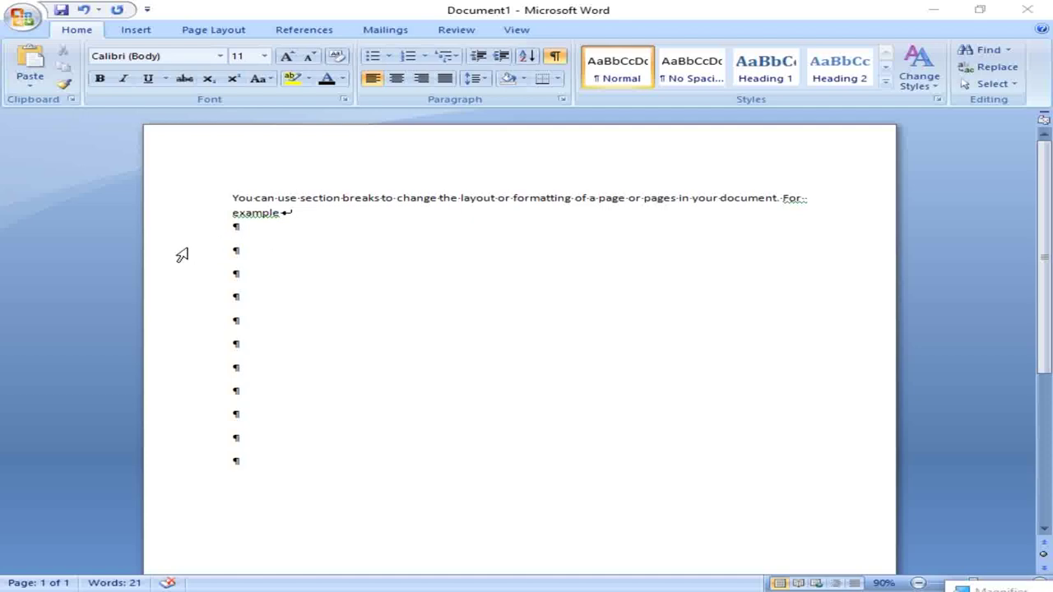
pyautogui.click(233, 248)
# Insert a page break, then revert to the single paragraph ending in 'For example'.
pyautogui.hotkey('ctrl', 'Return')
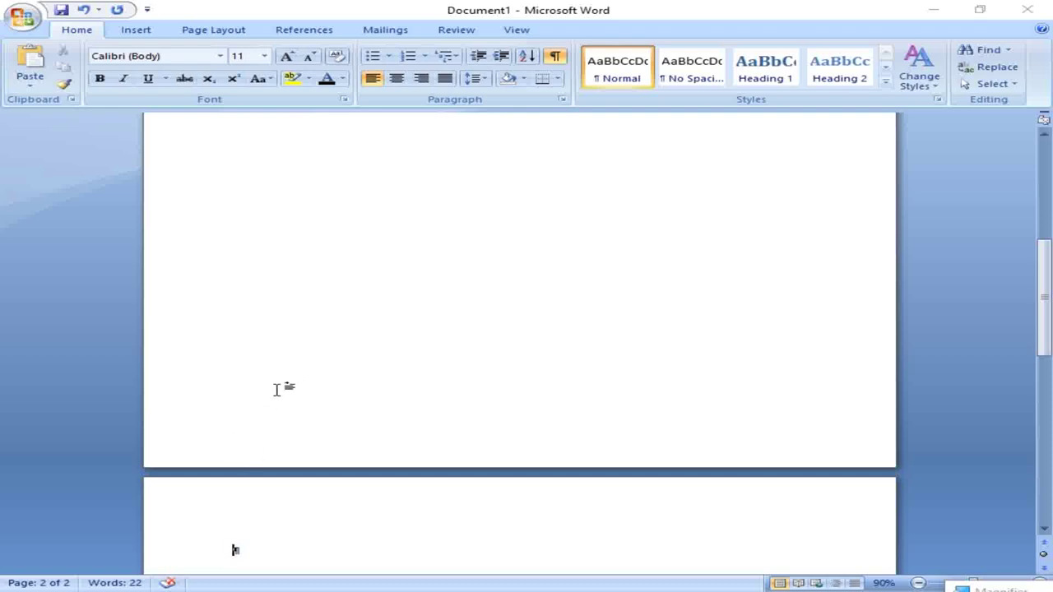
pyautogui.scroll(1, 331, 333)
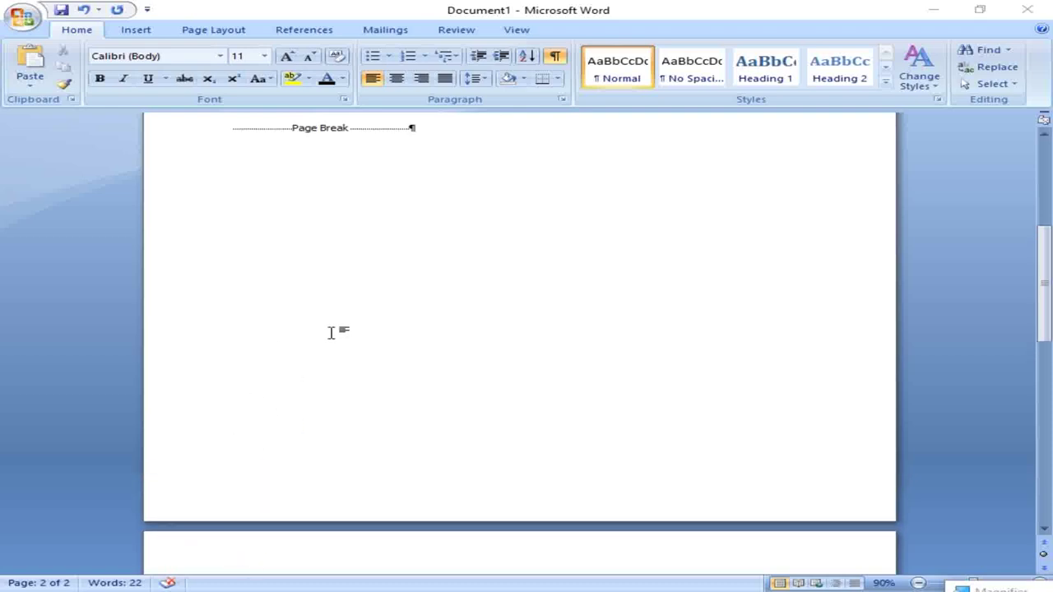
pyautogui.scroll(2, 331, 332)
pyautogui.click(277, 221)
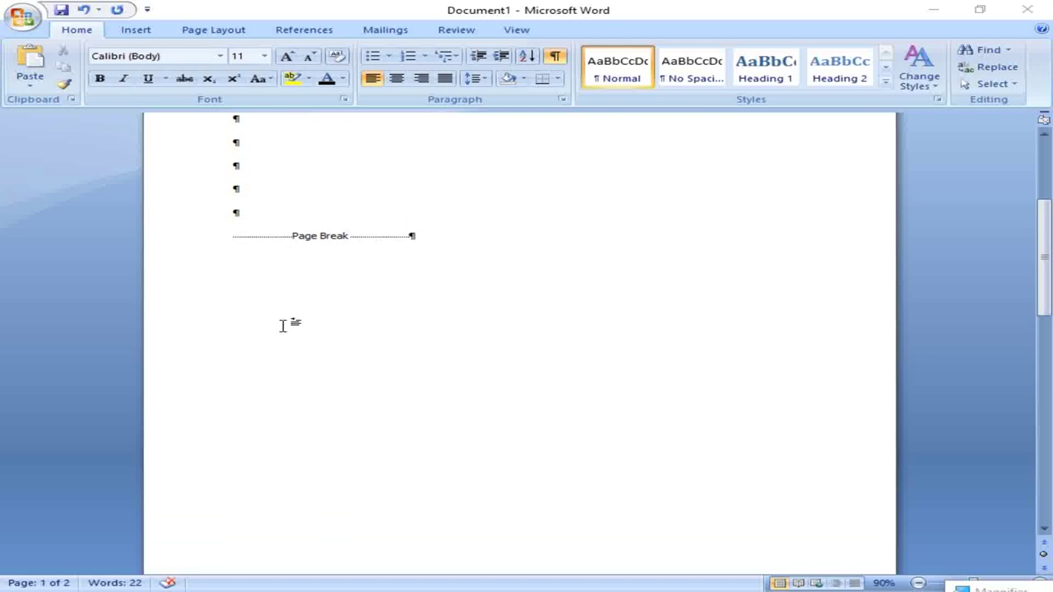
pyautogui.scroll(1, 282, 219)
pyautogui.scroll(-2, 271, 273)
pyautogui.scroll(-1, 267, 315)
pyautogui.scroll(-1, 266, 315)
pyautogui.scroll(-1, 270, 341)
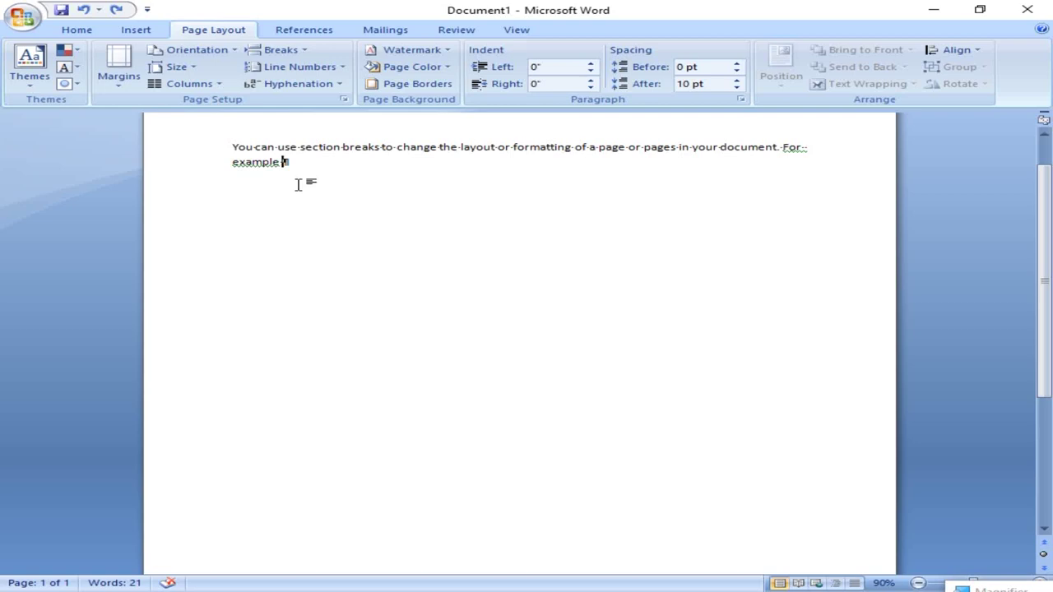
# Switch to three columns, type 'ghdfhdfghdfgh' on a new line, and paste the sample text.
pyautogui.click(209, 84)
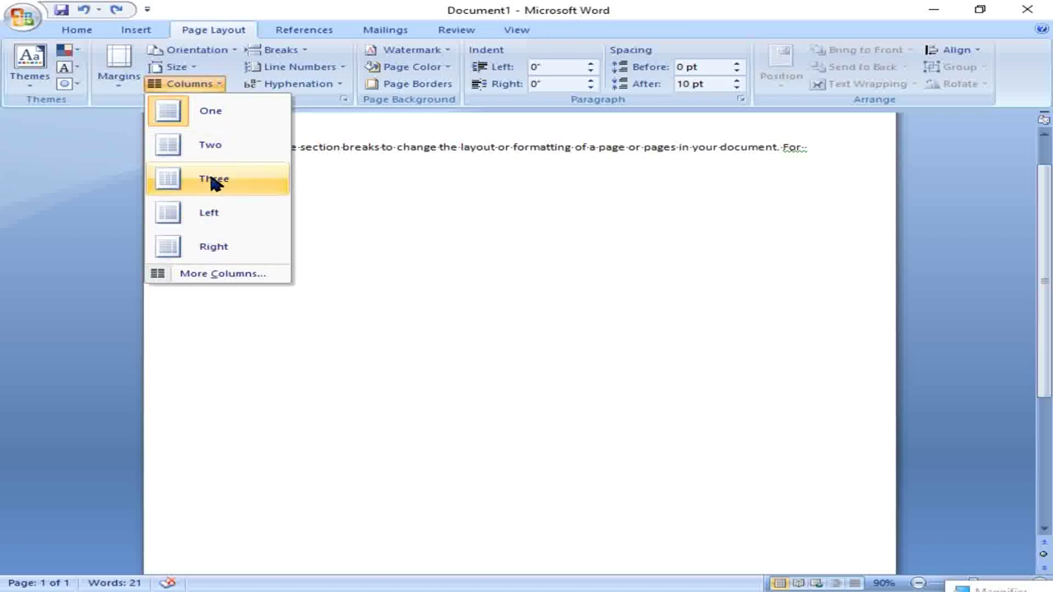
pyautogui.click(212, 180)
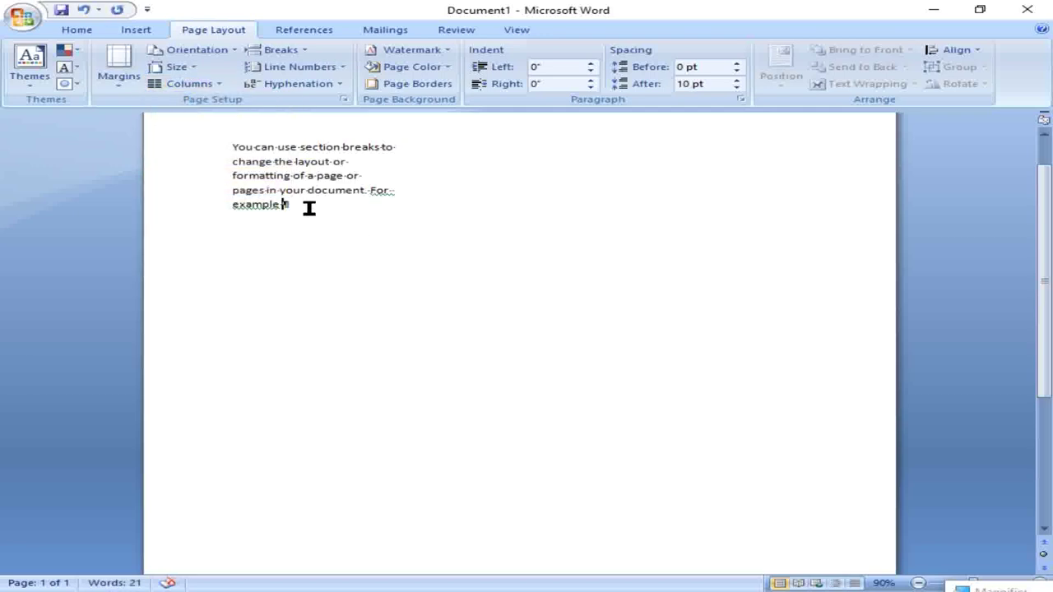
pyautogui.press('Return')
pyautogui.write('ghdfhdfghdfgh')
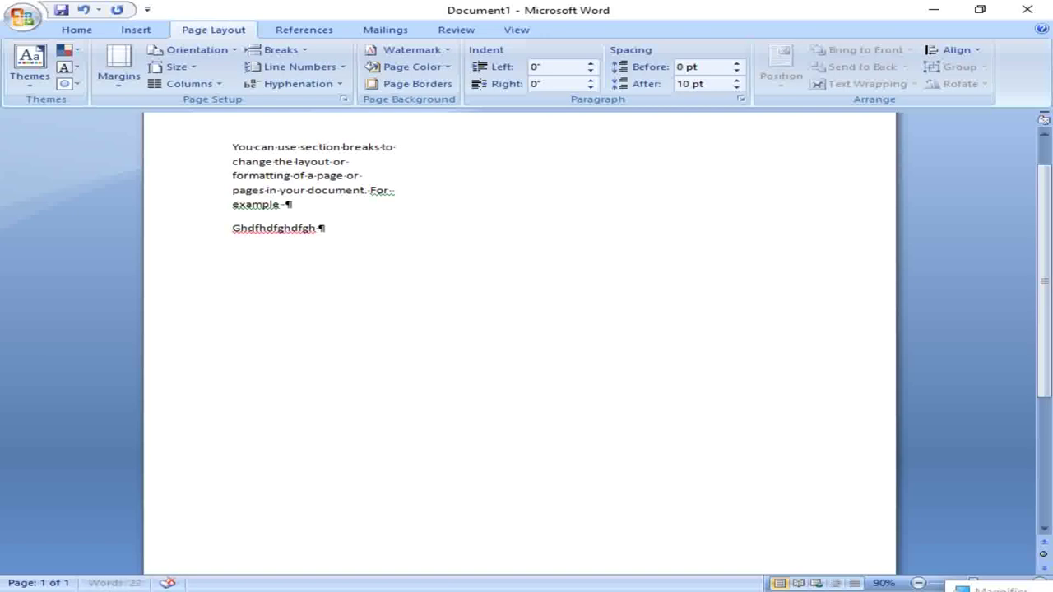
pyautogui.hotkey('ctrl', 'v')
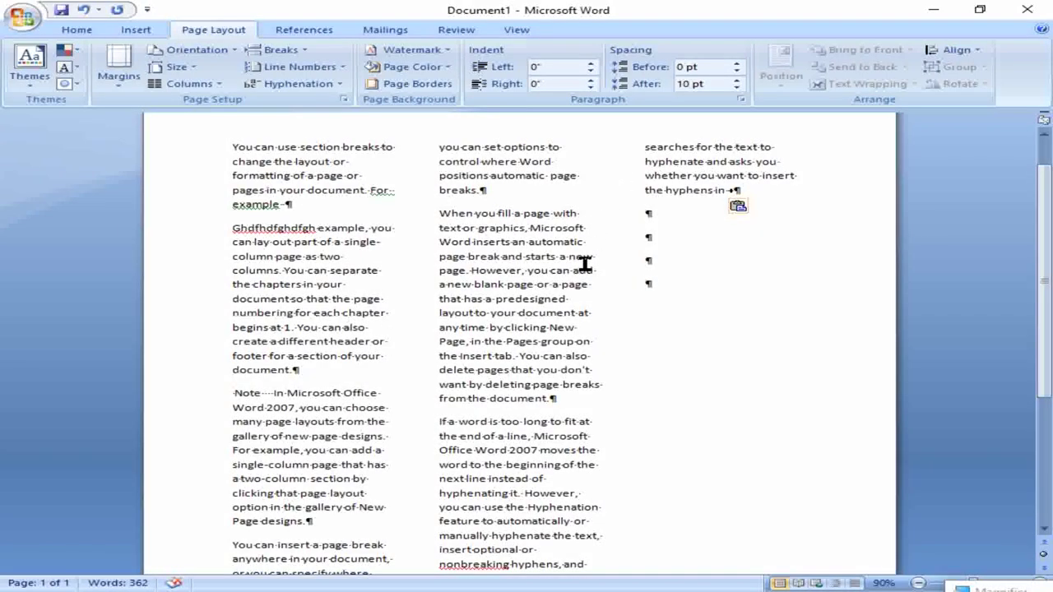
pyautogui.scroll(-2, 494, 280)
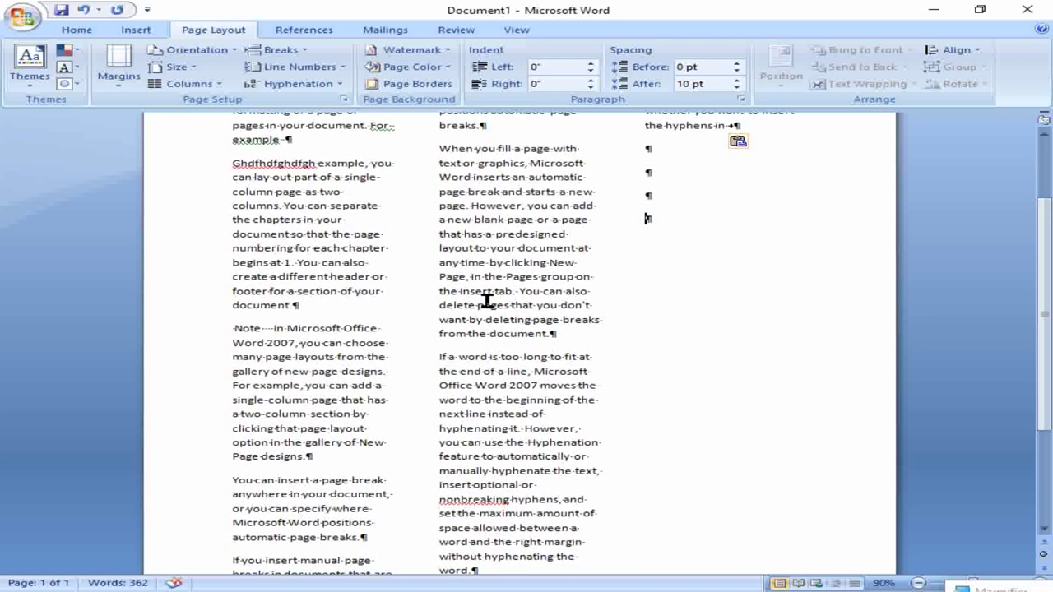
pyautogui.scroll(3, 490, 295)
pyautogui.scroll(-1, 487, 292)
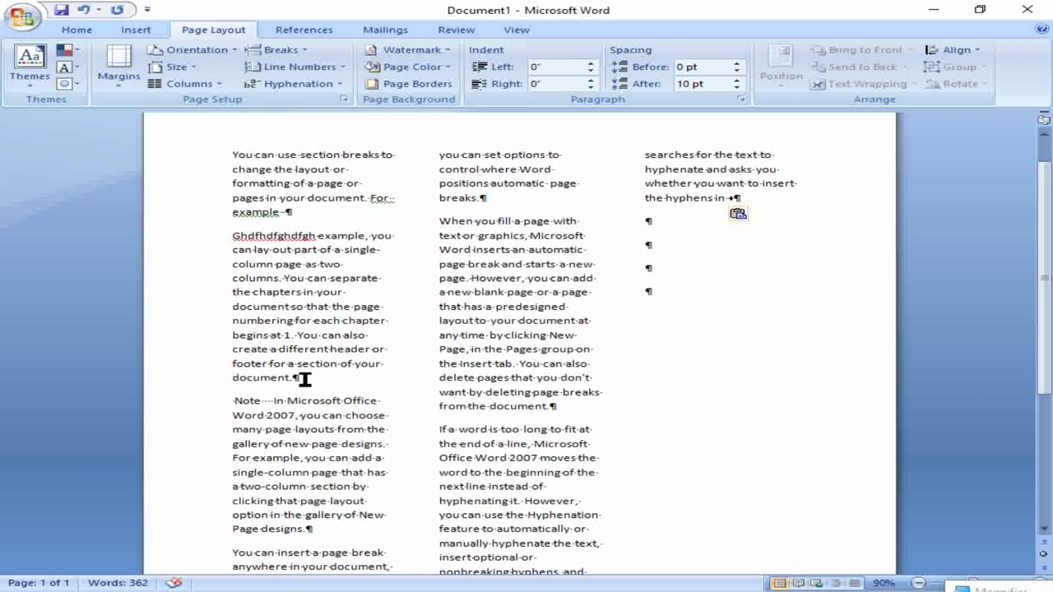
# Add empty paragraphs after 'document.' and insert a column break before the Note paragraph.
pyautogui.moveTo(298, 377); pyautogui.dragTo(319, 426)
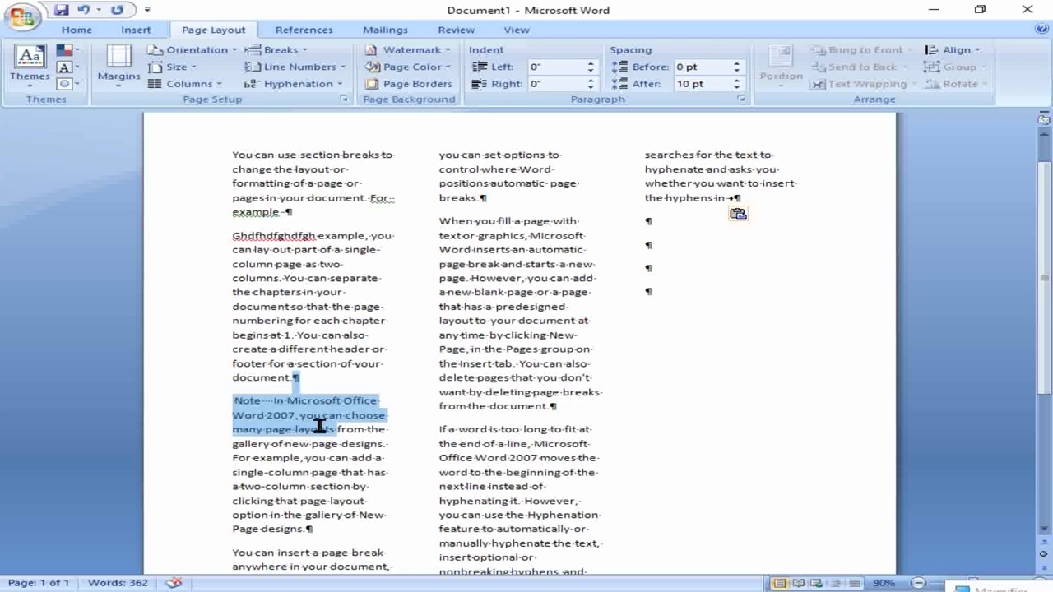
pyautogui.click(271, 377)
pyautogui.click(333, 377)
pyautogui.press('Return')
pyautogui.press('Return')
pyautogui.press('Return')
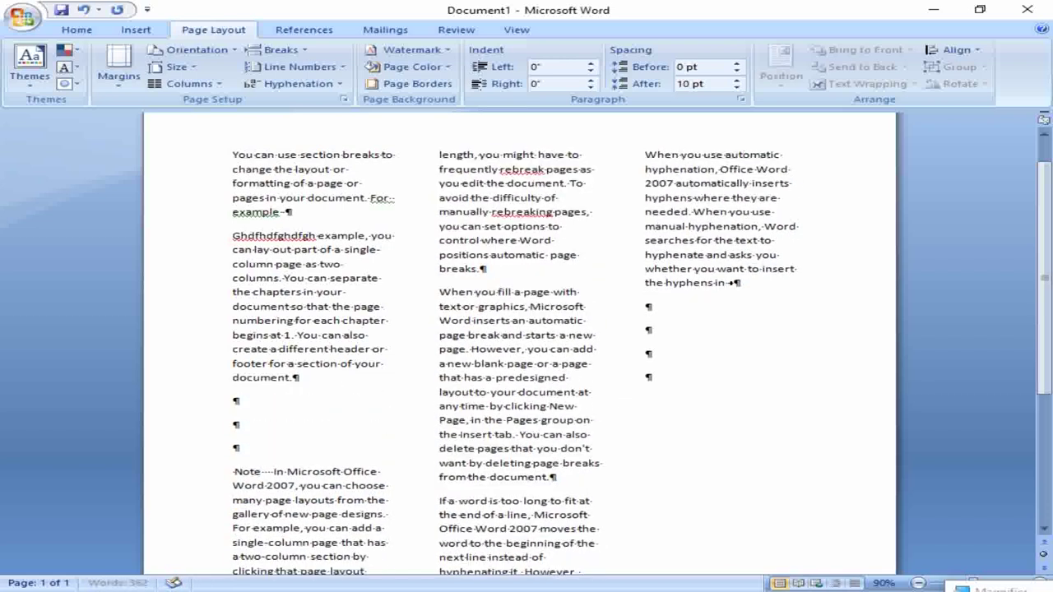
pyautogui.press('Return')
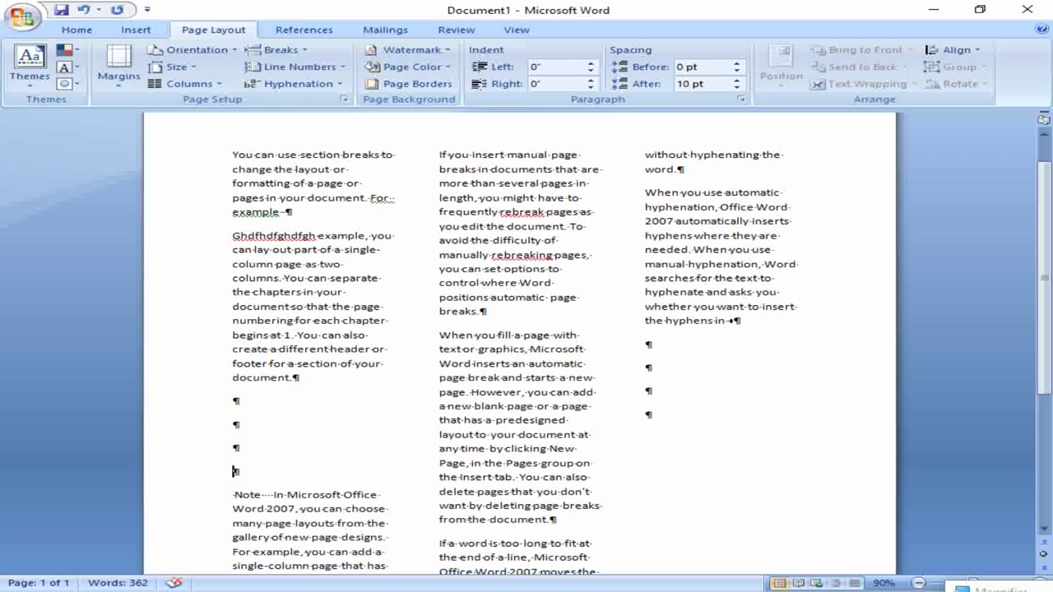
pyautogui.hotkey('ctrl', 'shift', 'Return')
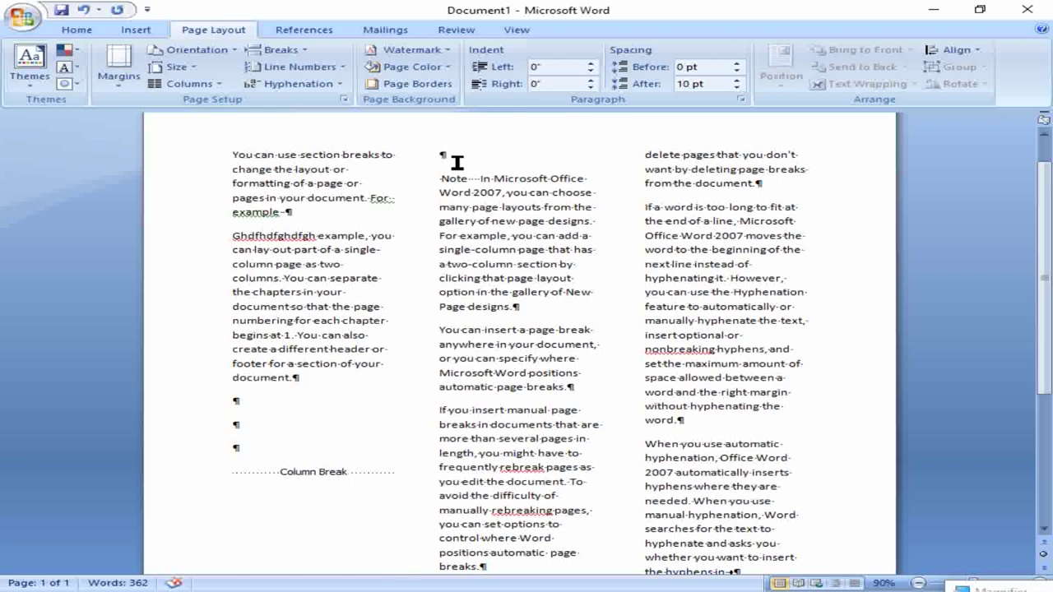
pyautogui.scroll(-1, 490, 448)
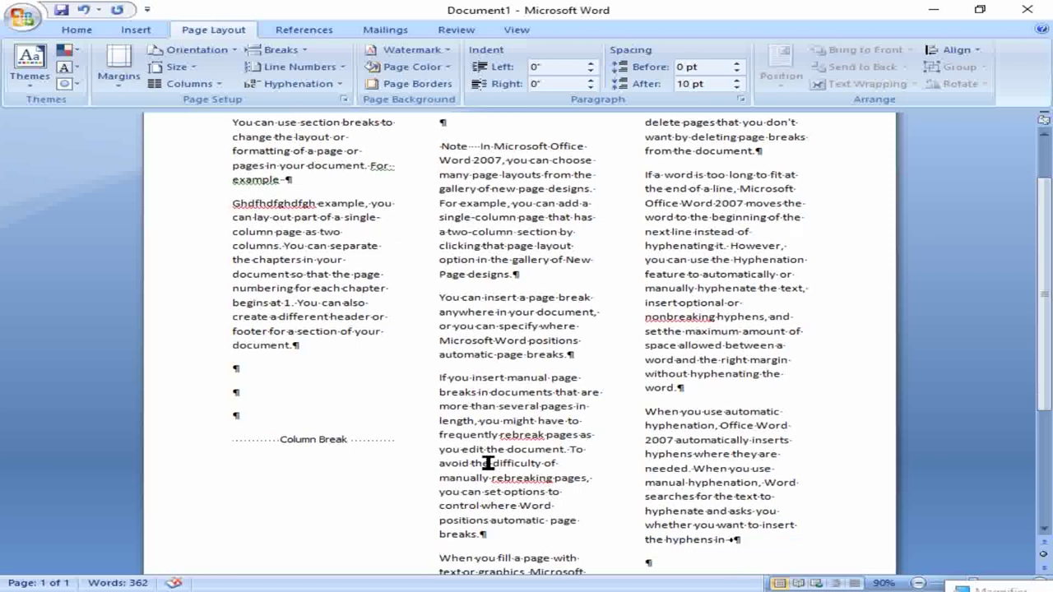
pyautogui.scroll(-1, 485, 469)
pyautogui.scroll(1, 702, 225)
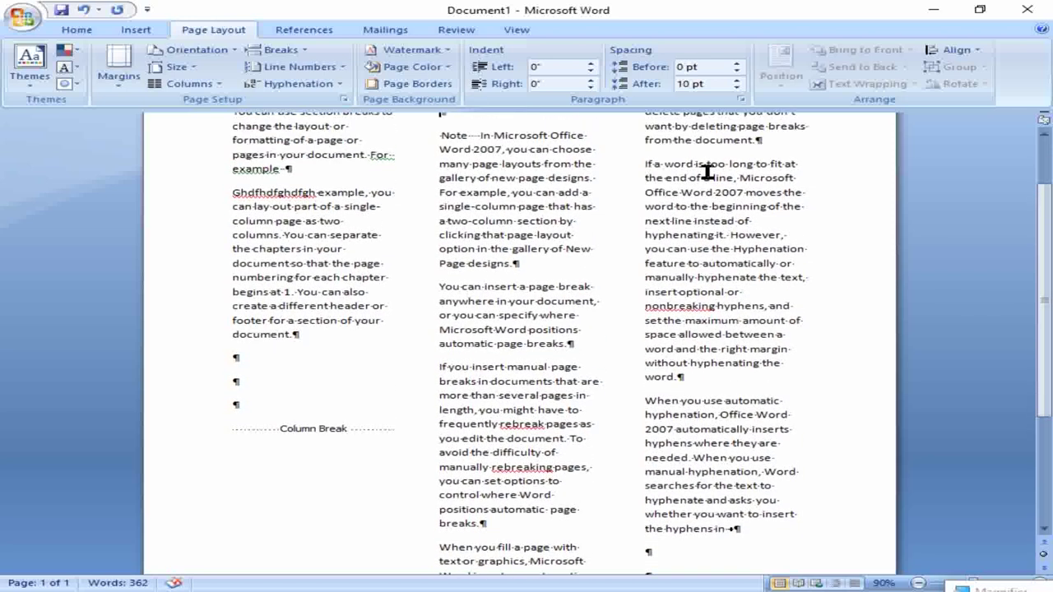
pyautogui.scroll(1, 708, 145)
pyautogui.scroll(-2, 732, 468)
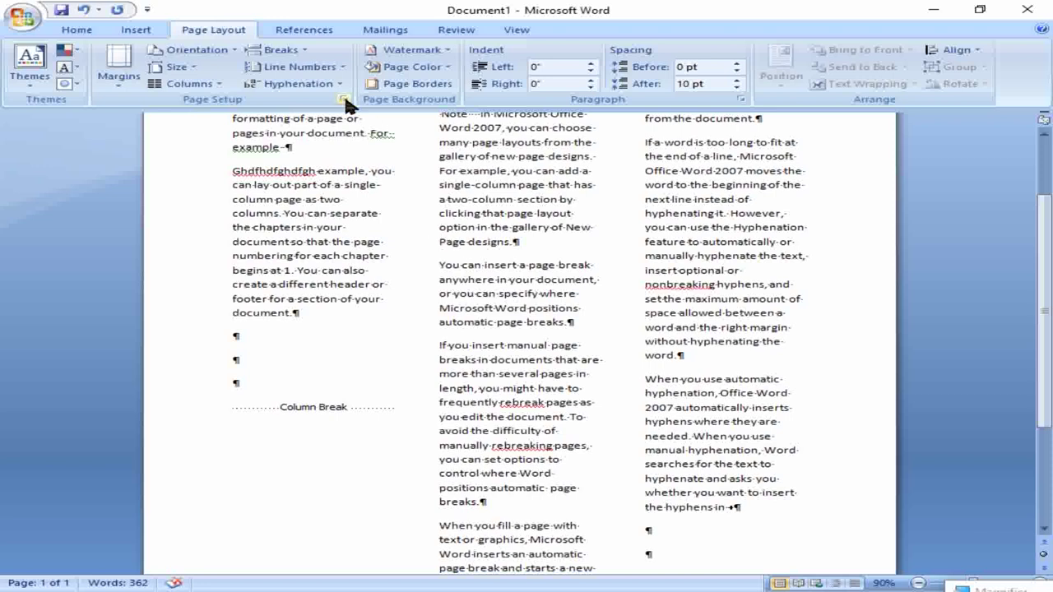
# Use the Page Layout Breaks list and return the text to one full-width column.
pyautogui.click(282, 50)
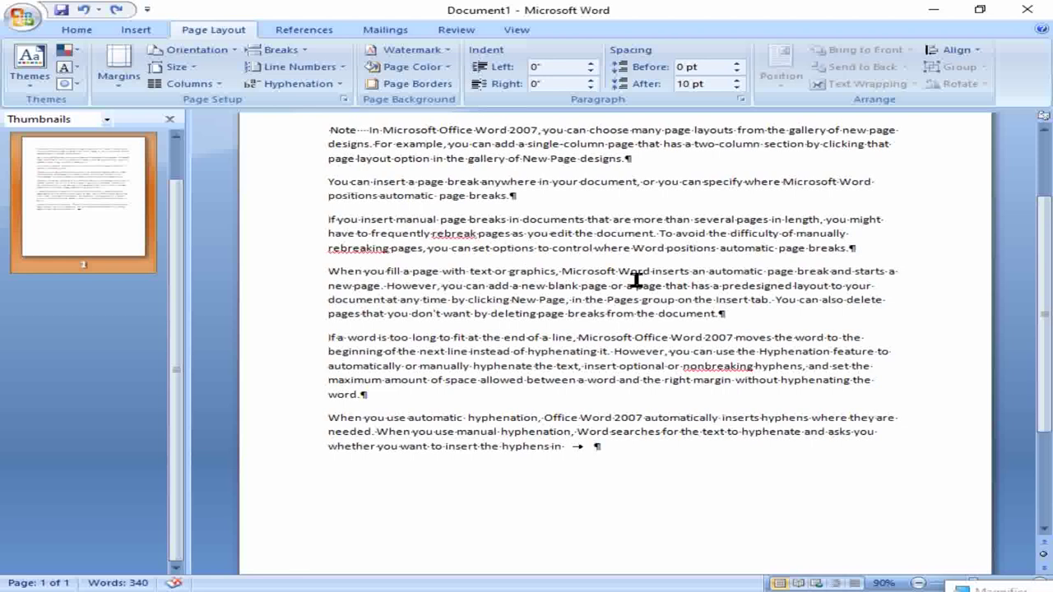
pyautogui.scroll(1, 635, 279)
pyautogui.scroll(1, 635, 279)
pyautogui.scroll(-2, 636, 279)
pyautogui.scroll(-1, 694, 359)
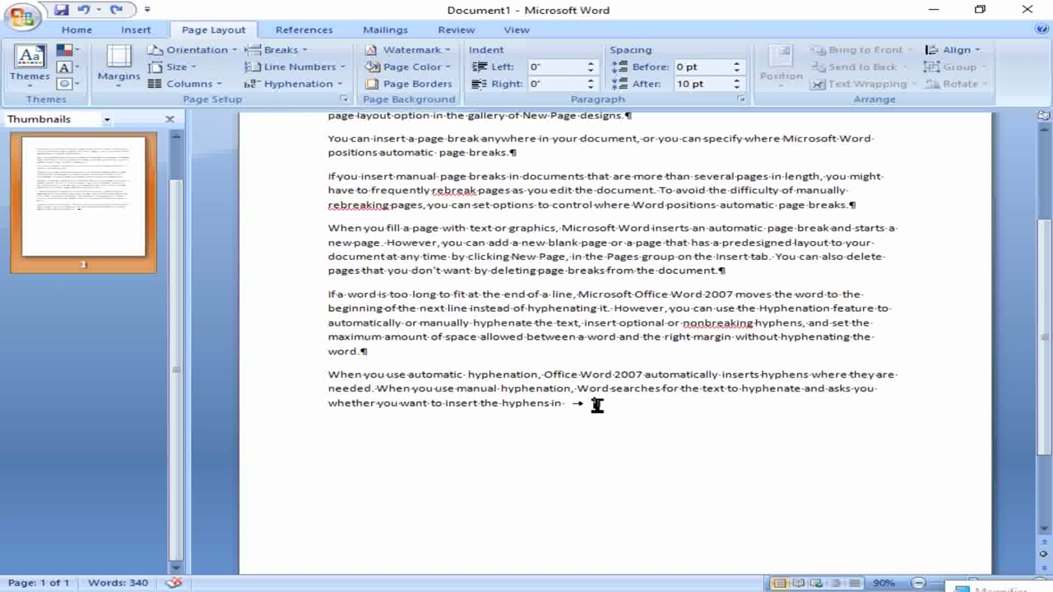
pyautogui.scroll(-1, 597, 404)
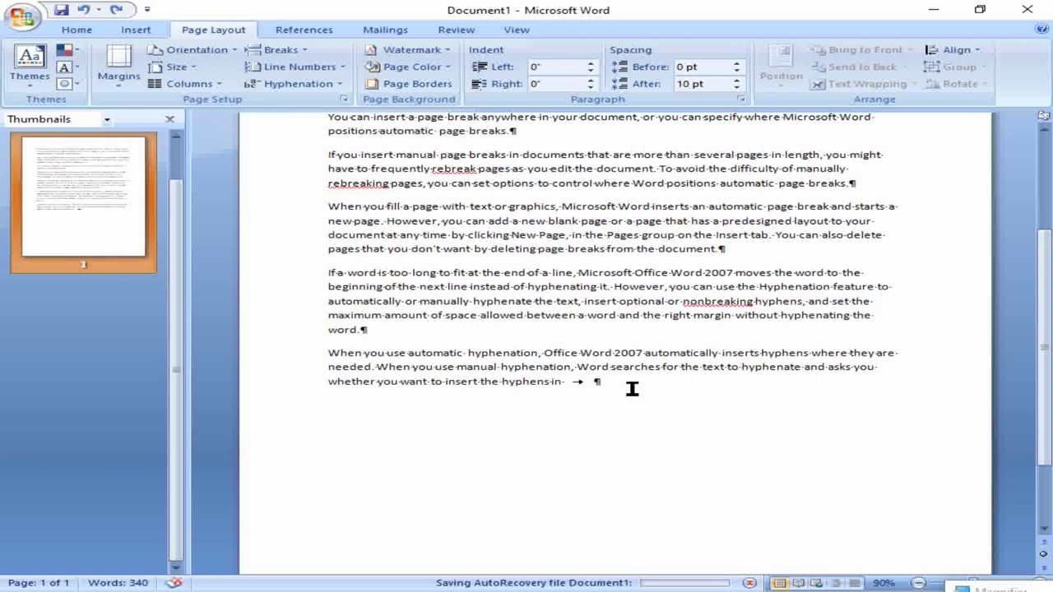
# Insert a Next Page section break after the last paragraph.
pyautogui.click(288, 49)
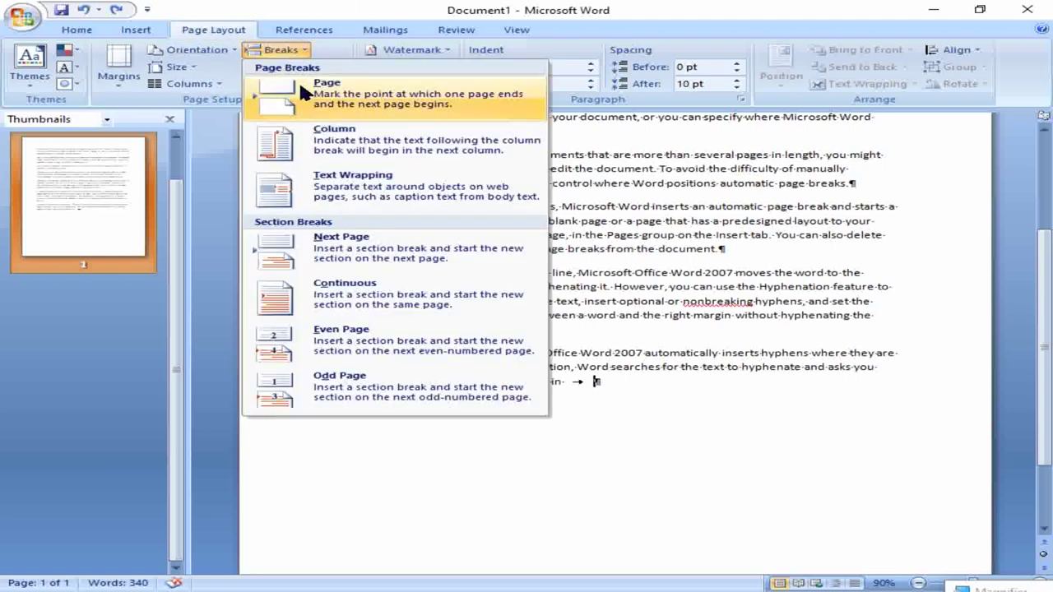
pyautogui.click(311, 249)
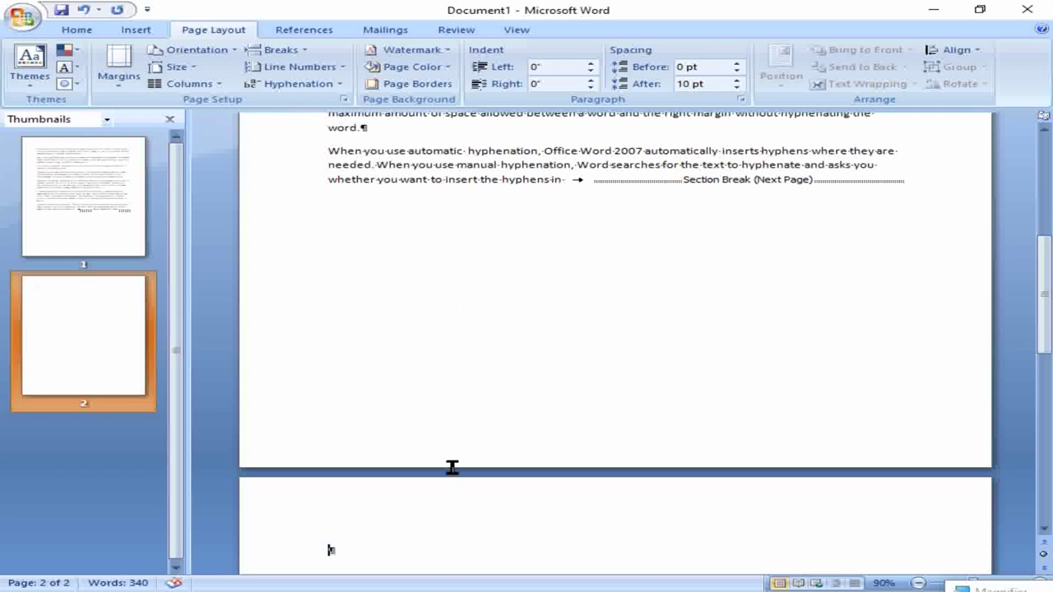
pyautogui.scroll(-1, 434, 504)
pyautogui.scroll(1, 430, 494)
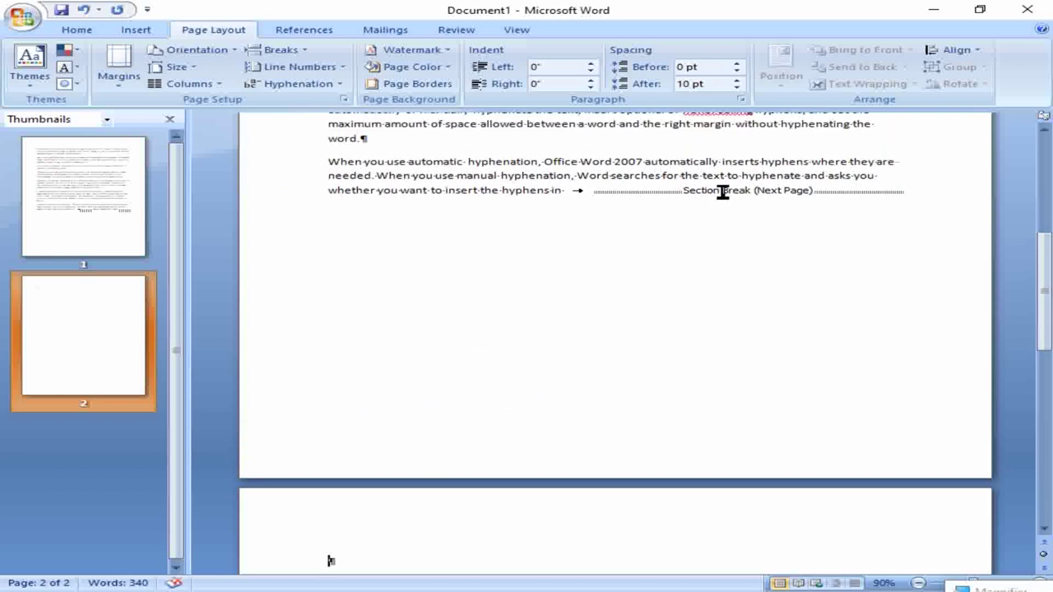
# Set the new section's orientation to Landscape and view page 2.
pyautogui.click(225, 53)
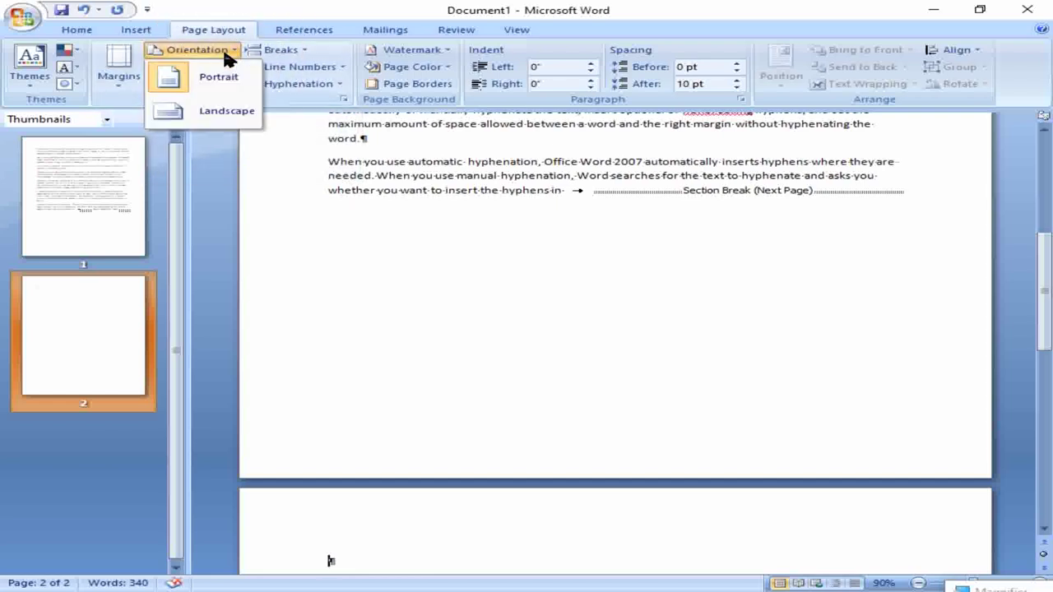
pyautogui.click(224, 113)
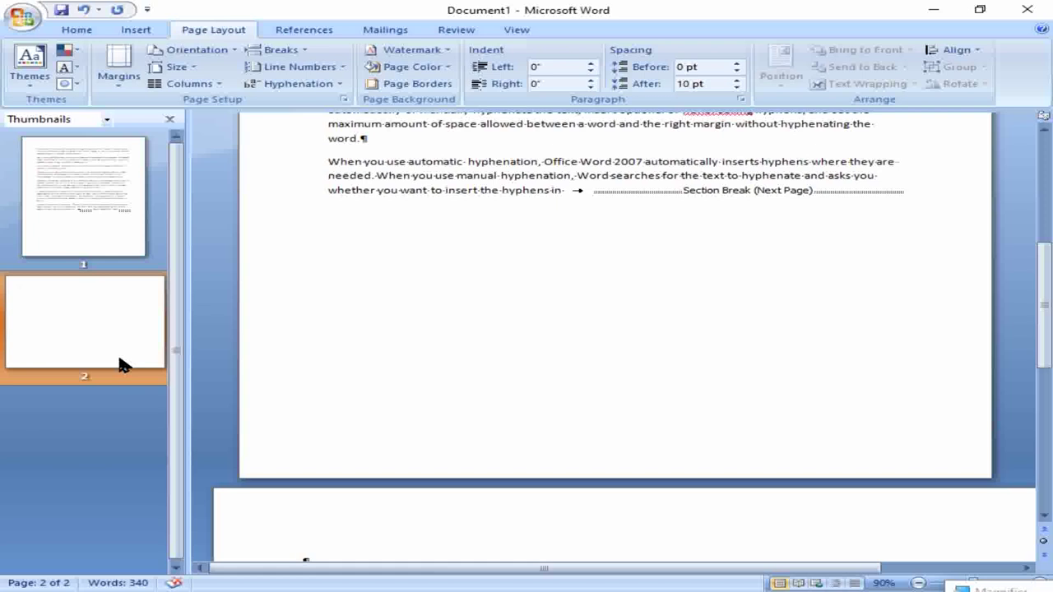
pyautogui.scroll(-1, 496, 442)
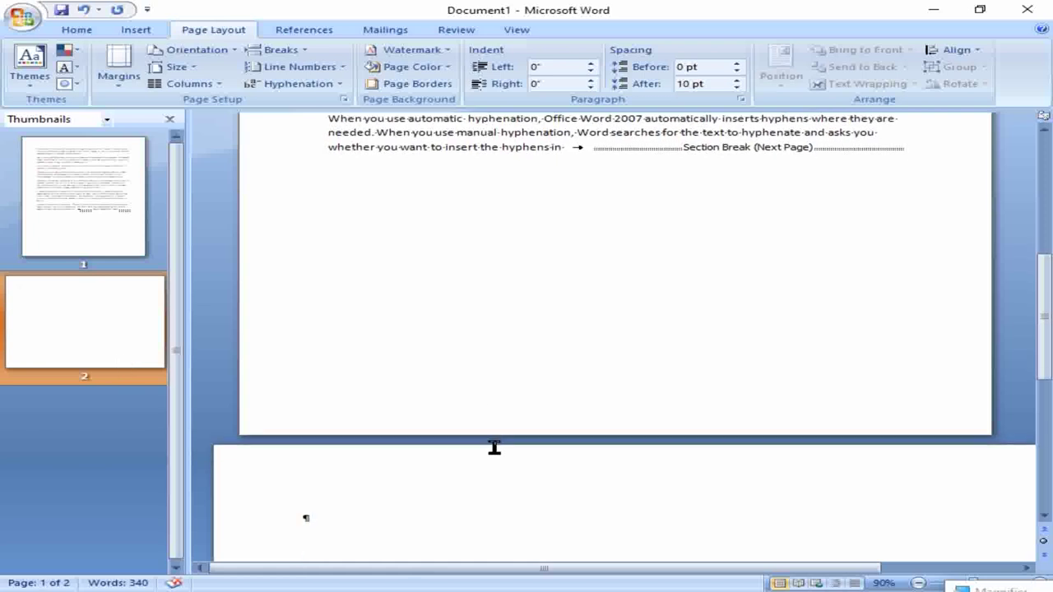
pyautogui.click(66, 346)
pyautogui.scroll(-1, 324, 508)
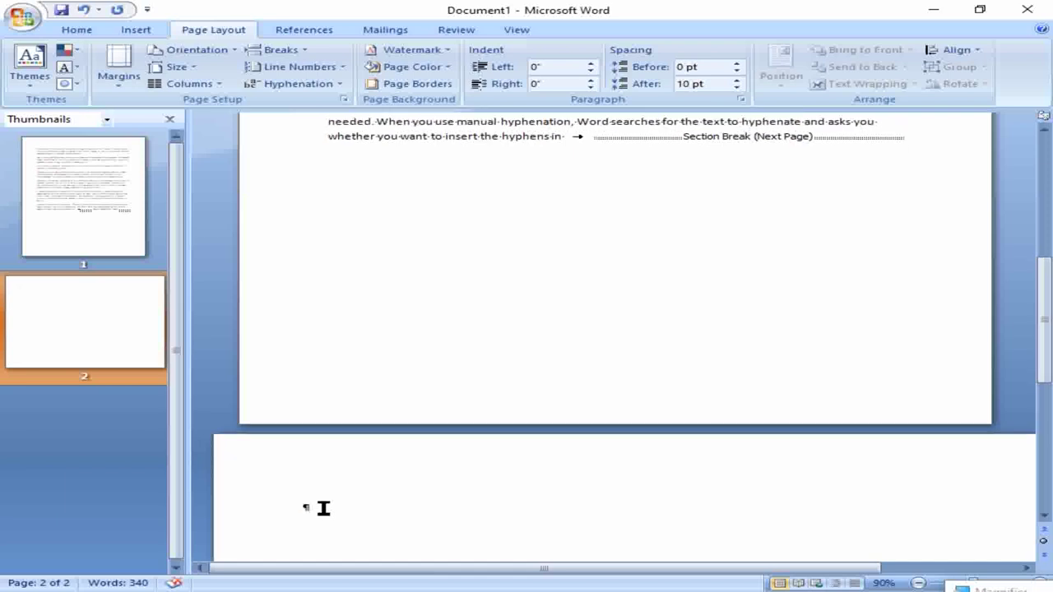
pyautogui.scroll(-1, 324, 508)
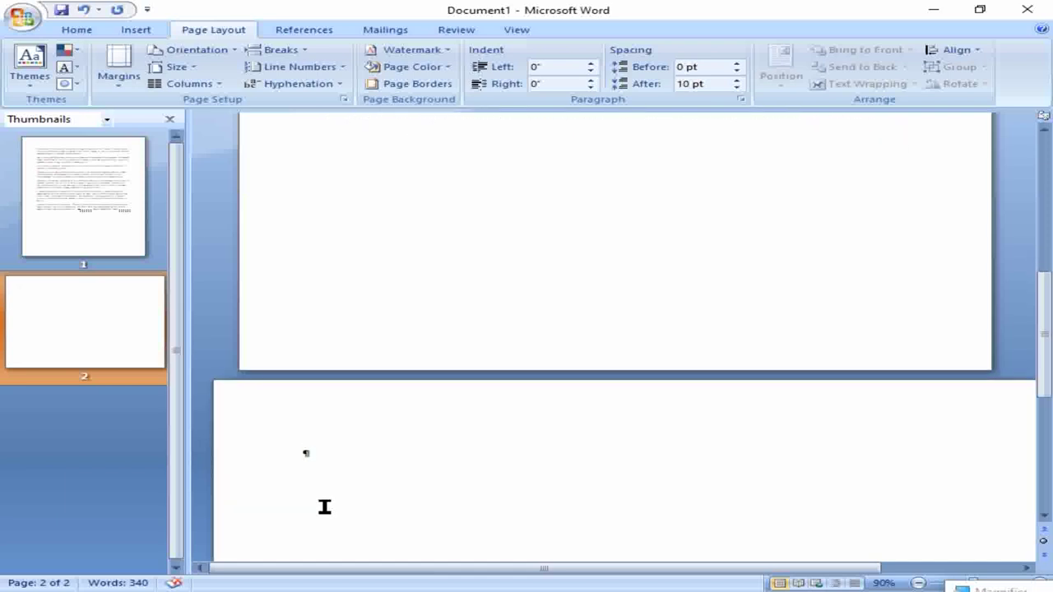
# Insert a continuous section break and then a page break on page 2.
pyautogui.click(300, 51)
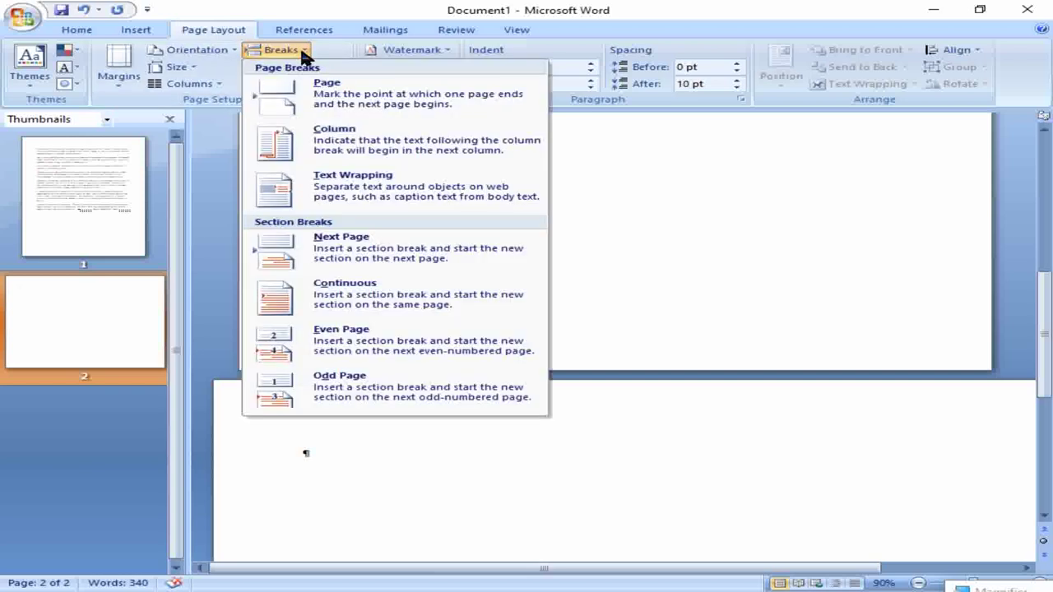
pyautogui.click(345, 296)
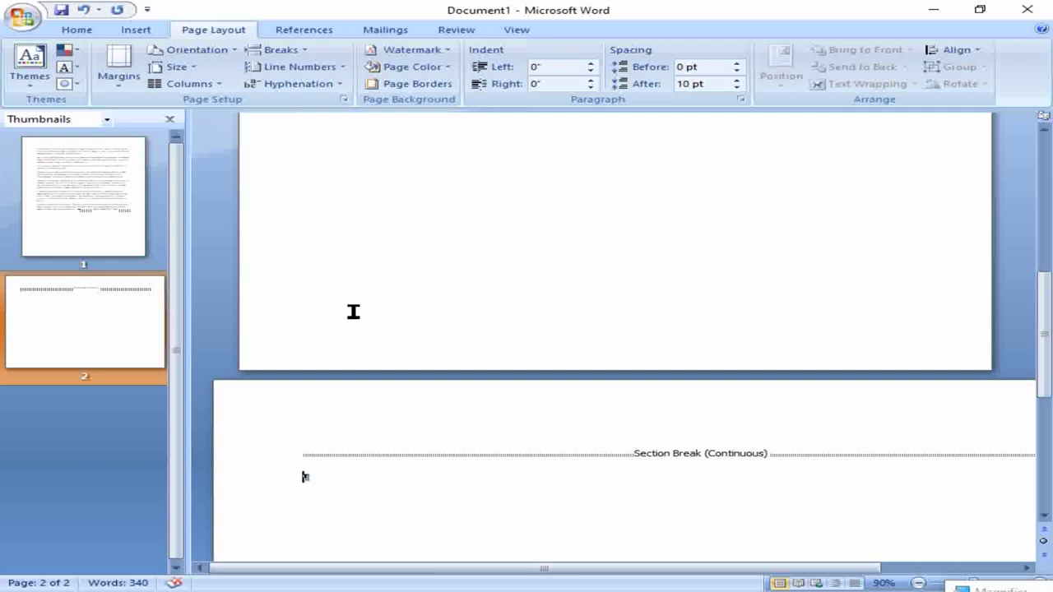
pyautogui.scroll(-1, 431, 303)
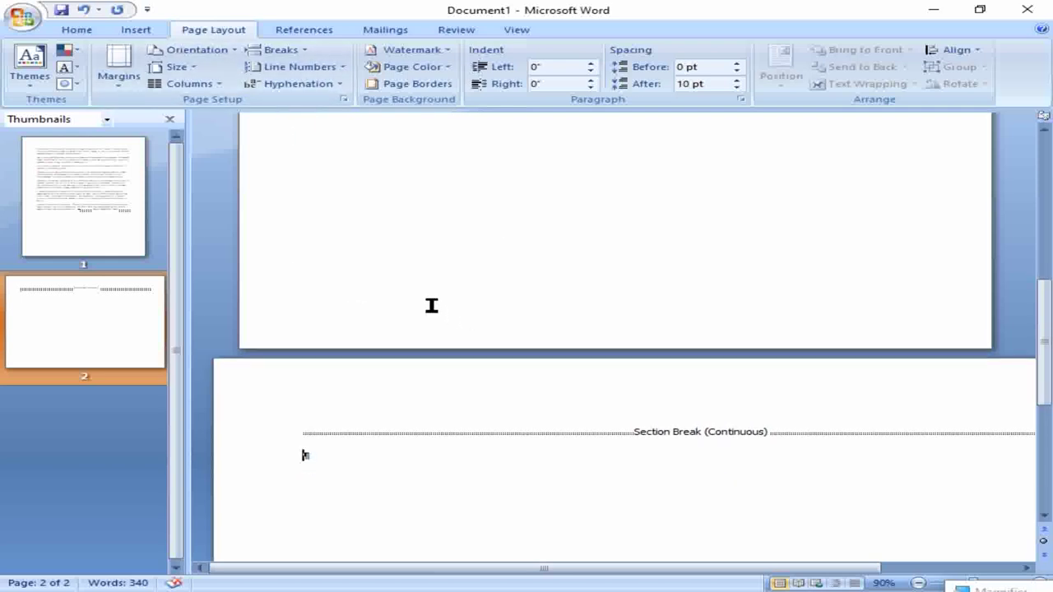
pyautogui.click(264, 50)
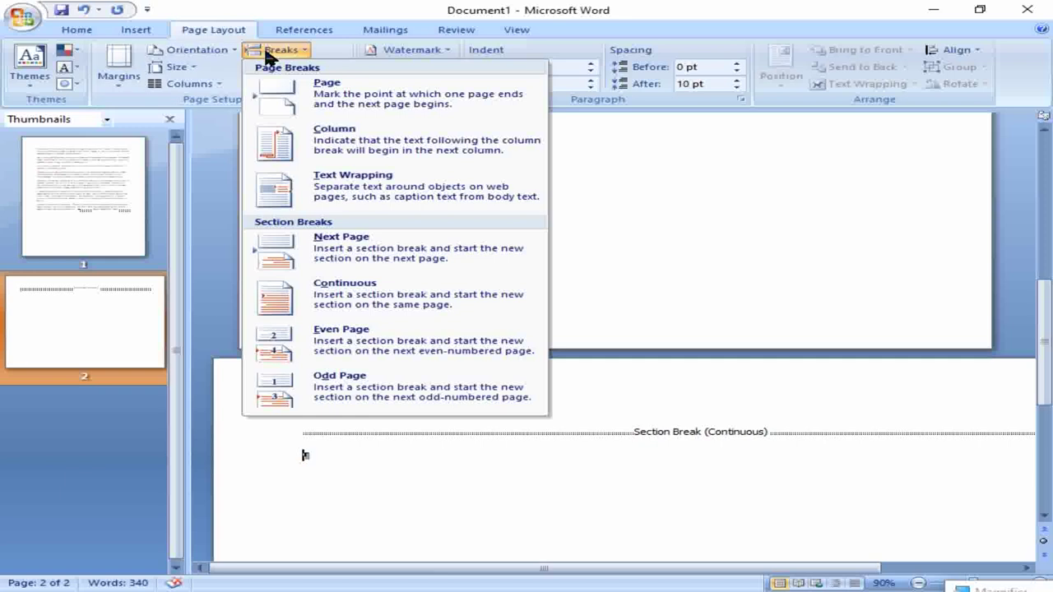
pyautogui.click(303, 94)
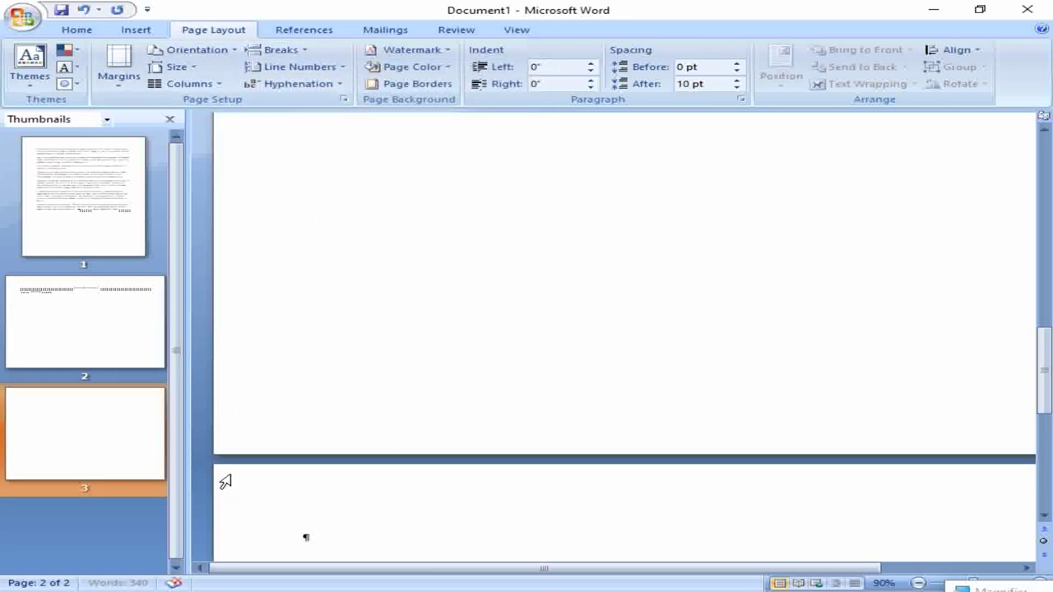
# Set the following pages' orientation back to Portrait.
pyautogui.click(226, 53)
pyautogui.click(222, 80)
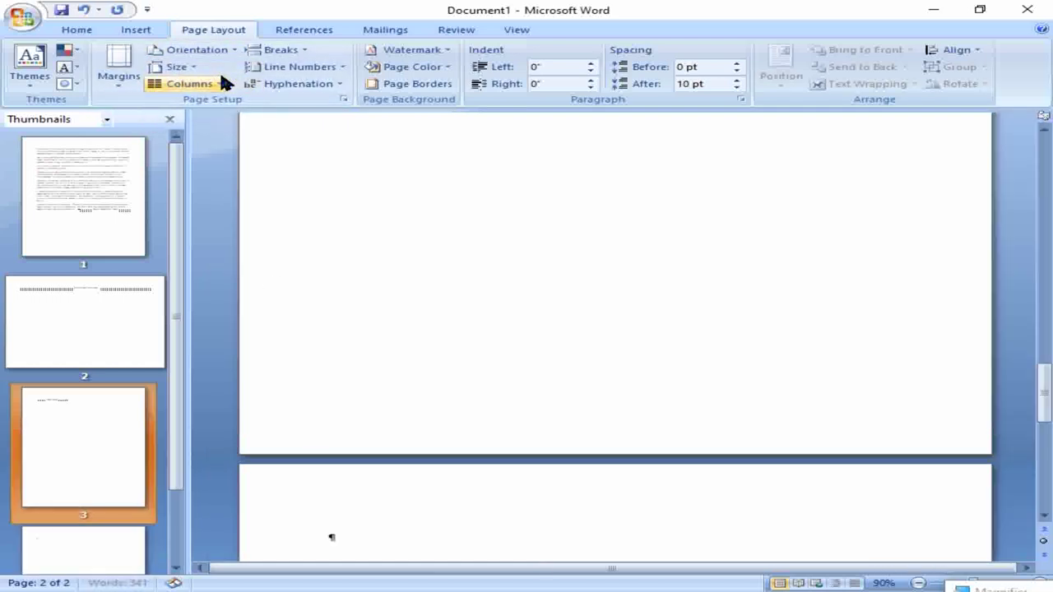
pyautogui.scroll(-2, 430, 314)
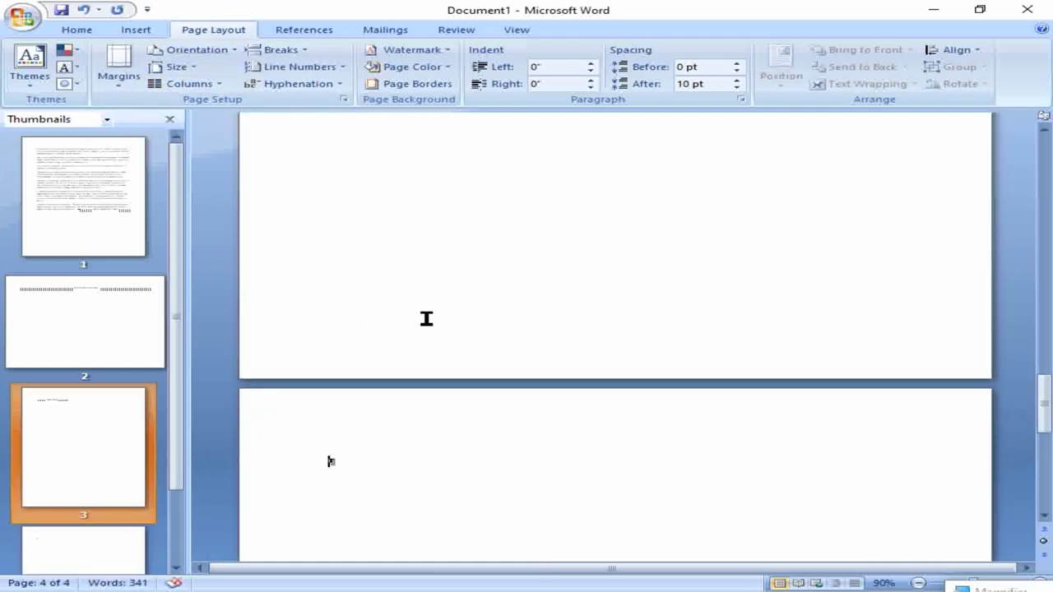
pyautogui.scroll(2, 427, 274)
# Browse page thumbnails 1 to 3 to check the section and page breaks.
pyautogui.click(90, 319)
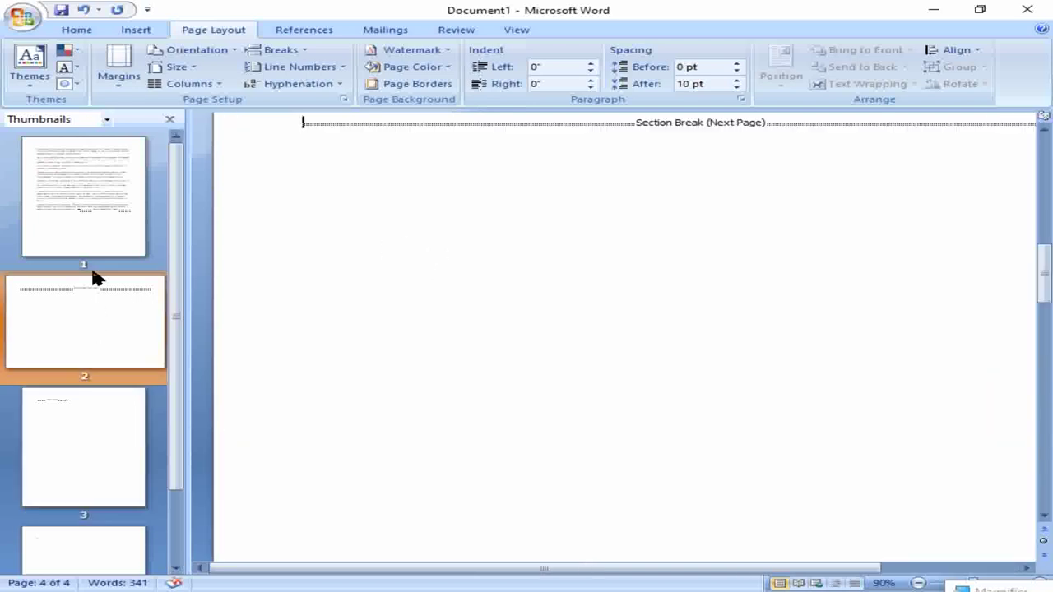
pyautogui.click(101, 192)
pyautogui.click(92, 353)
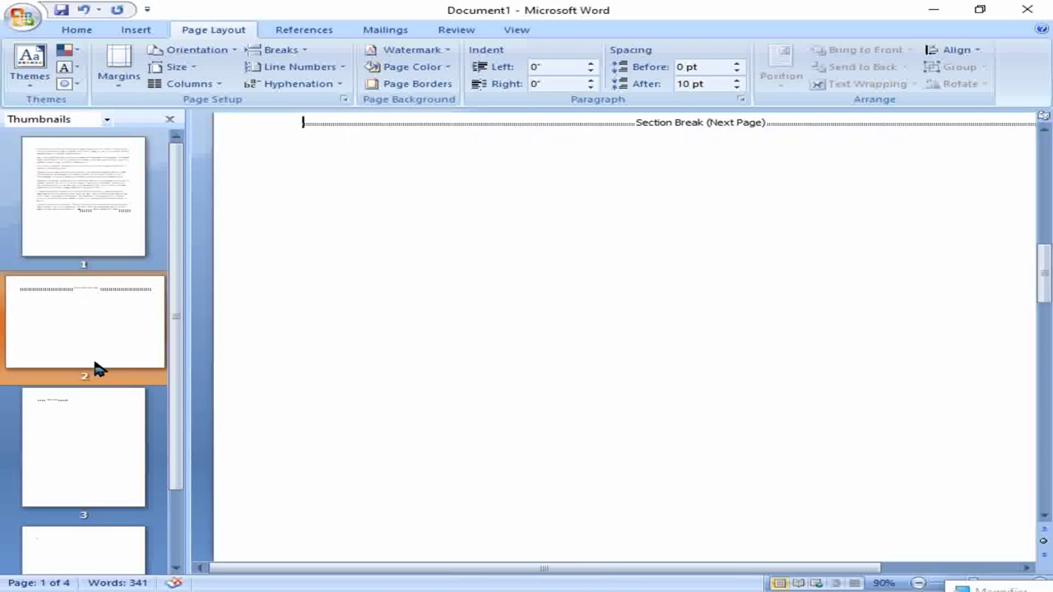
pyautogui.click(101, 451)
pyautogui.click(109, 308)
pyautogui.click(294, 51)
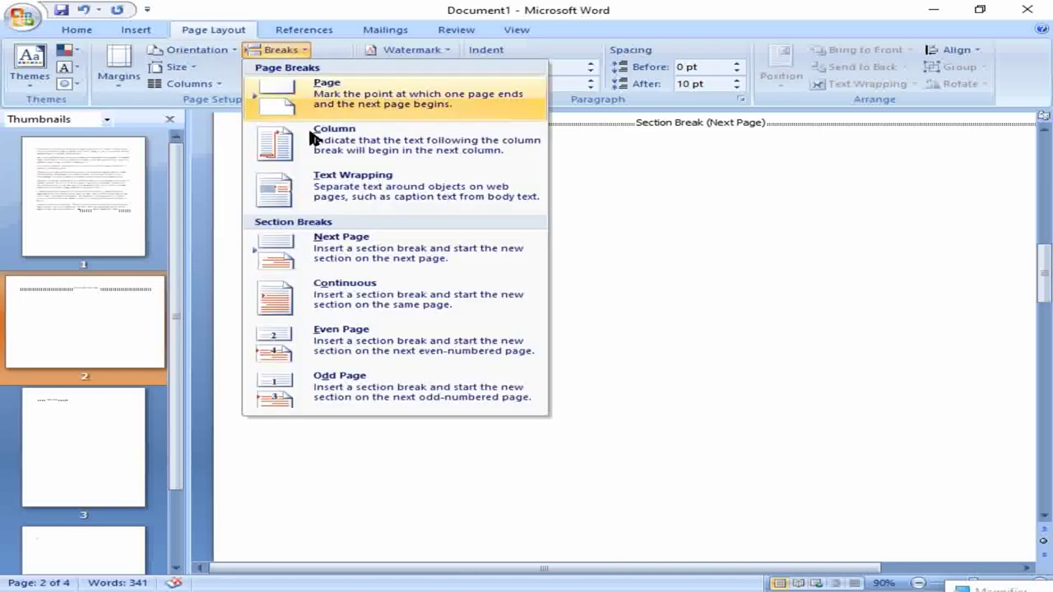